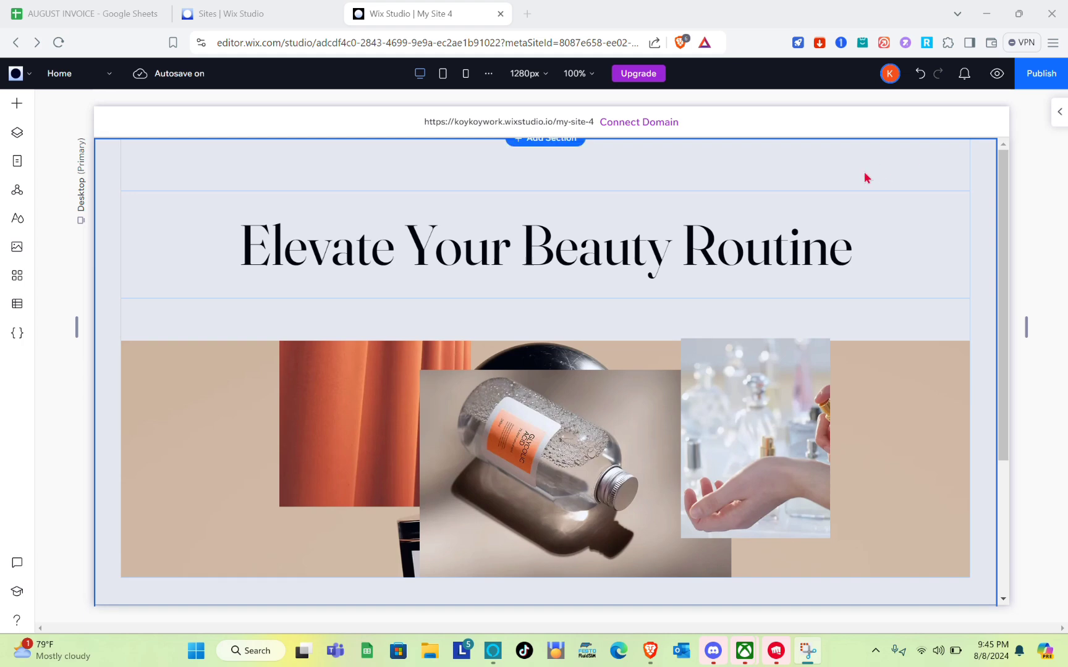
- Look over the home page from the hero section to the About section and its submenu items
scroll(882, 200, "down", 3)
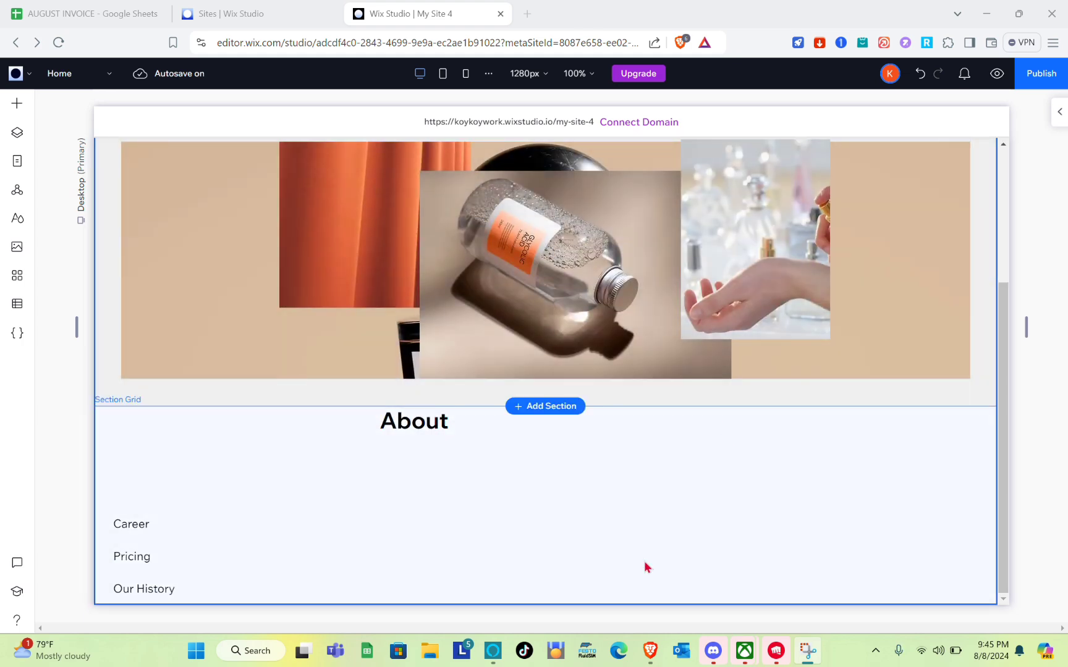
scroll(650, 578, "up", 3)
scroll(650, 578, "down", 3)
scroll(648, 562, "up", 3)
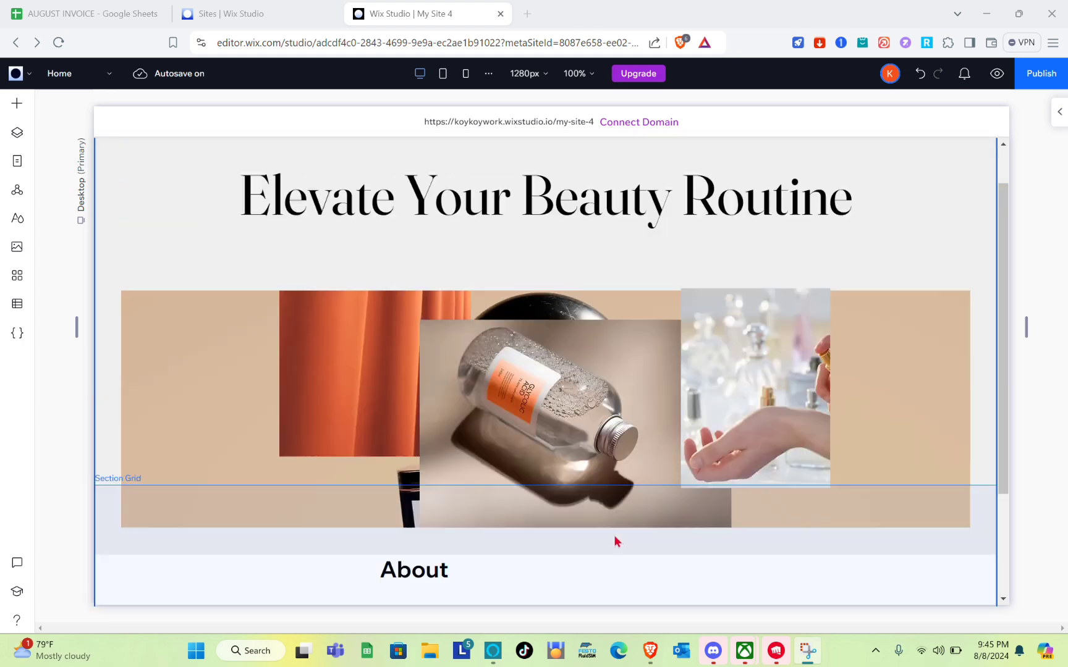
scroll(696, 376, "down", 3)
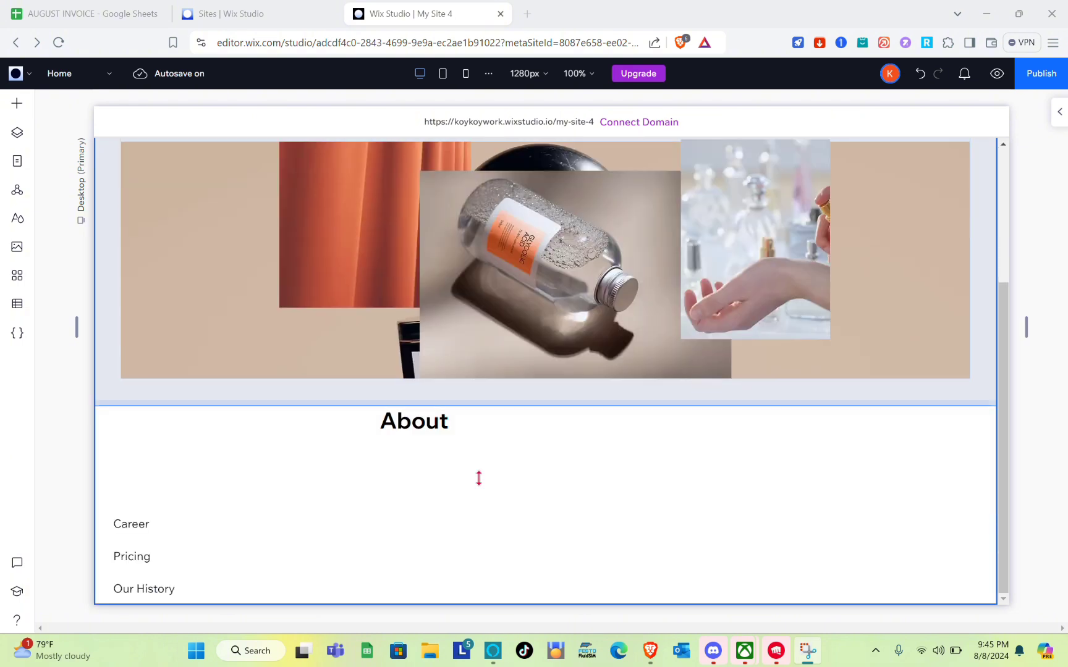
left_click(406, 428)
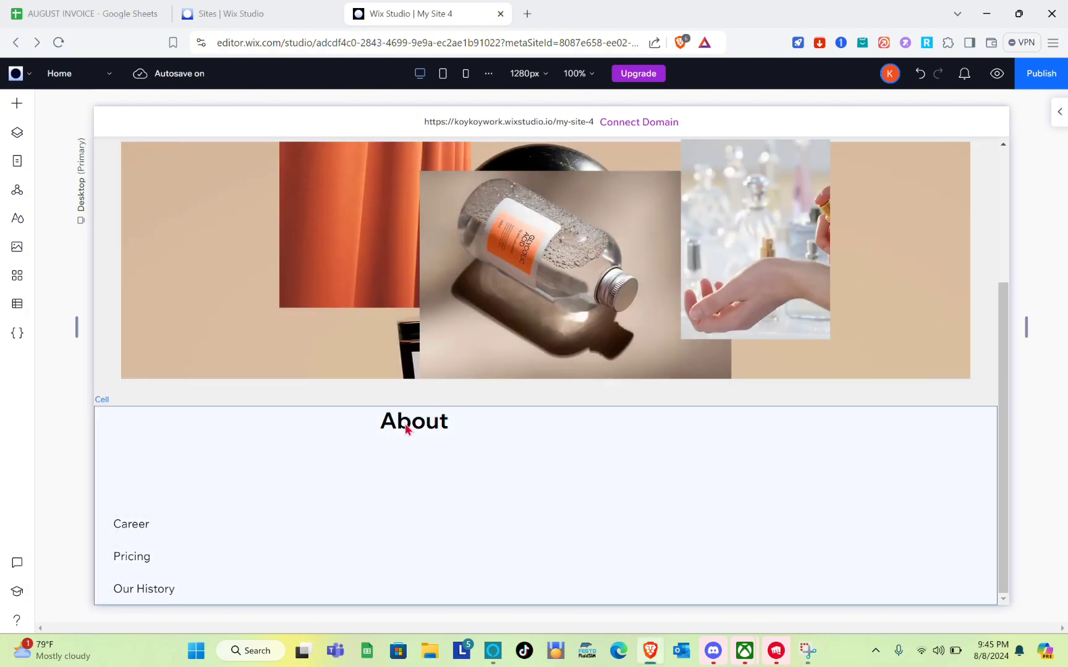
scroll(406, 429, "up", 3)
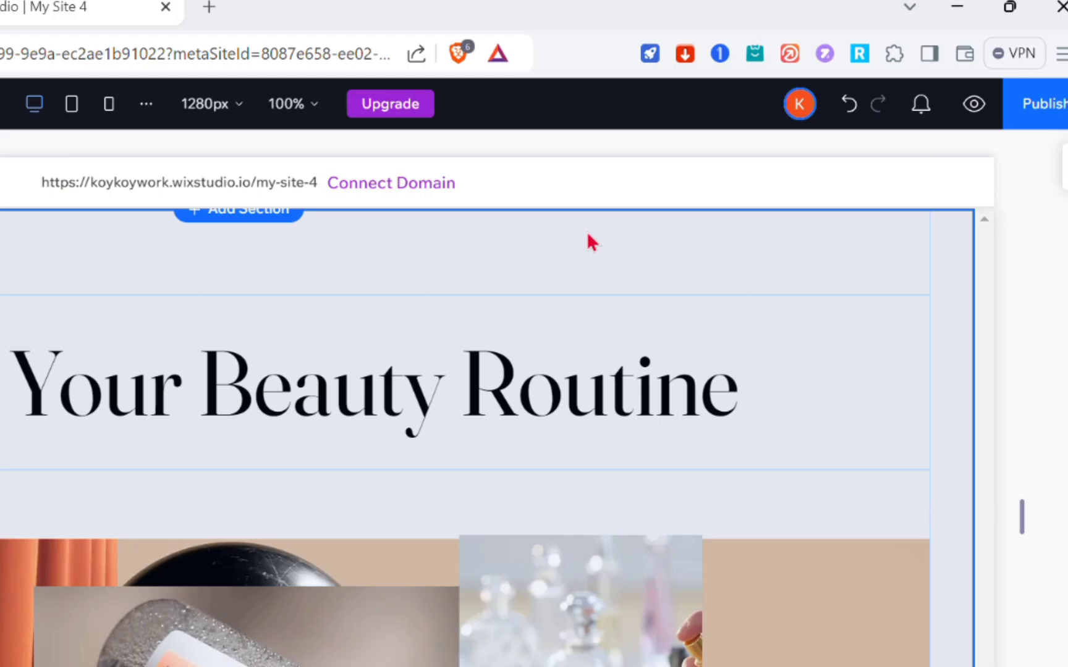
- Select the empty cell above the "Elevate Your Beauty Routine" heading and open the Menu & Search elements for adding
left_click(728, 170)
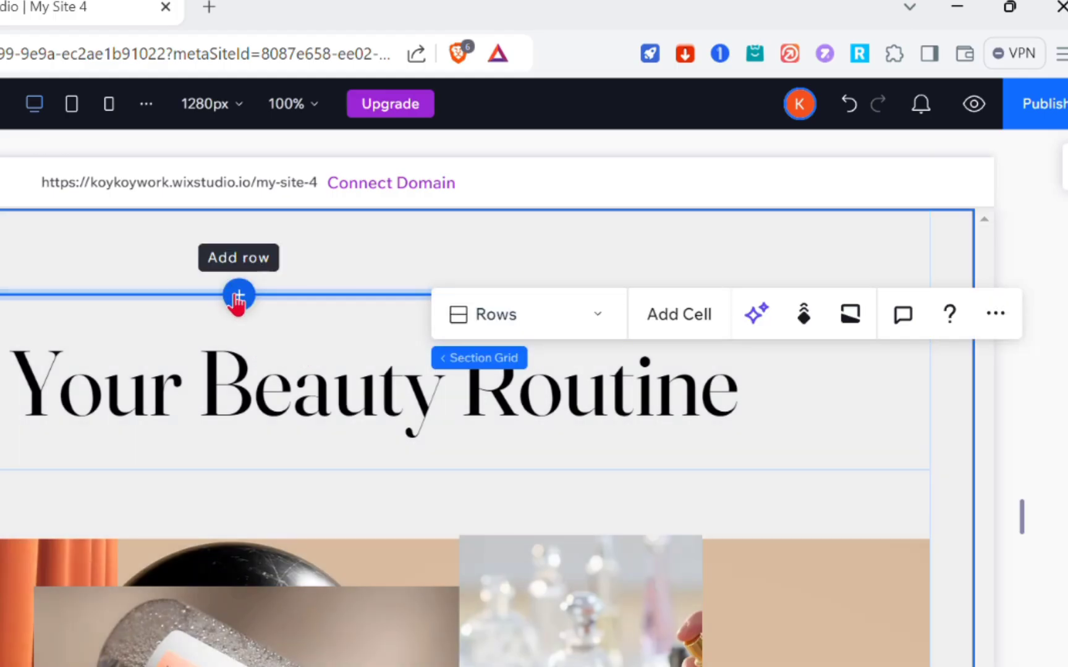
left_click(238, 296)
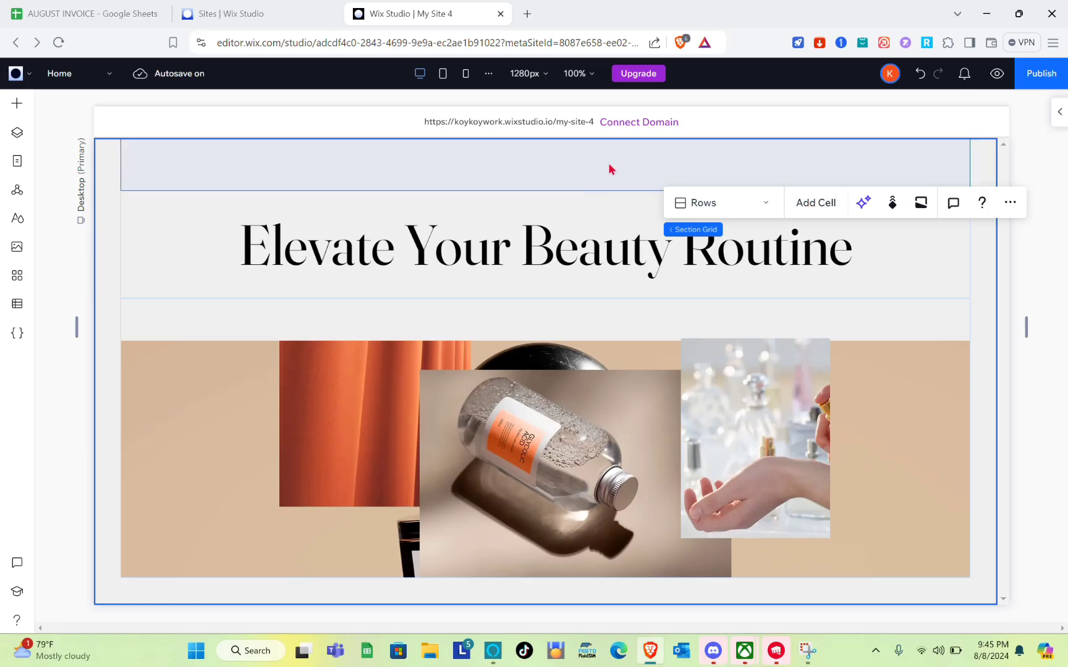
left_click(378, 267)
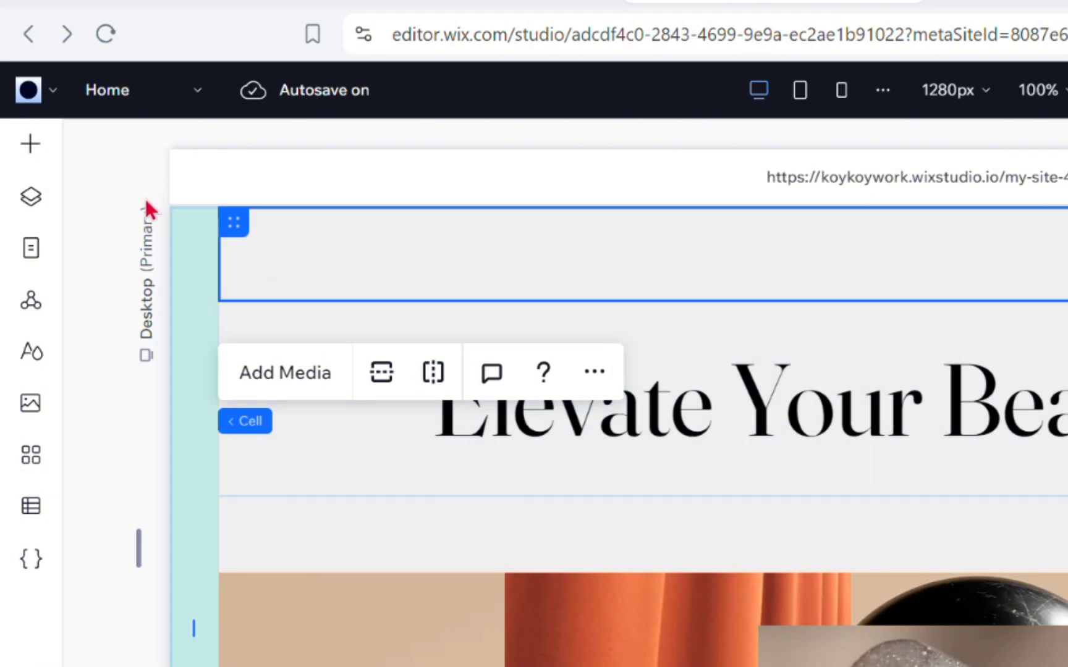
left_click(31, 148)
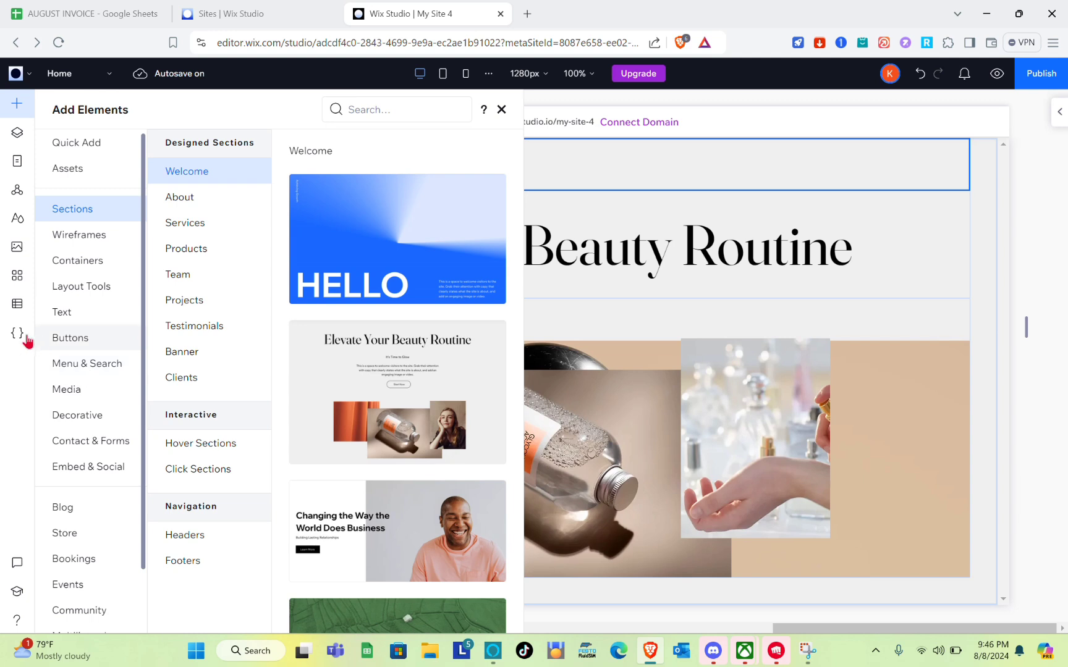
left_click(83, 368)
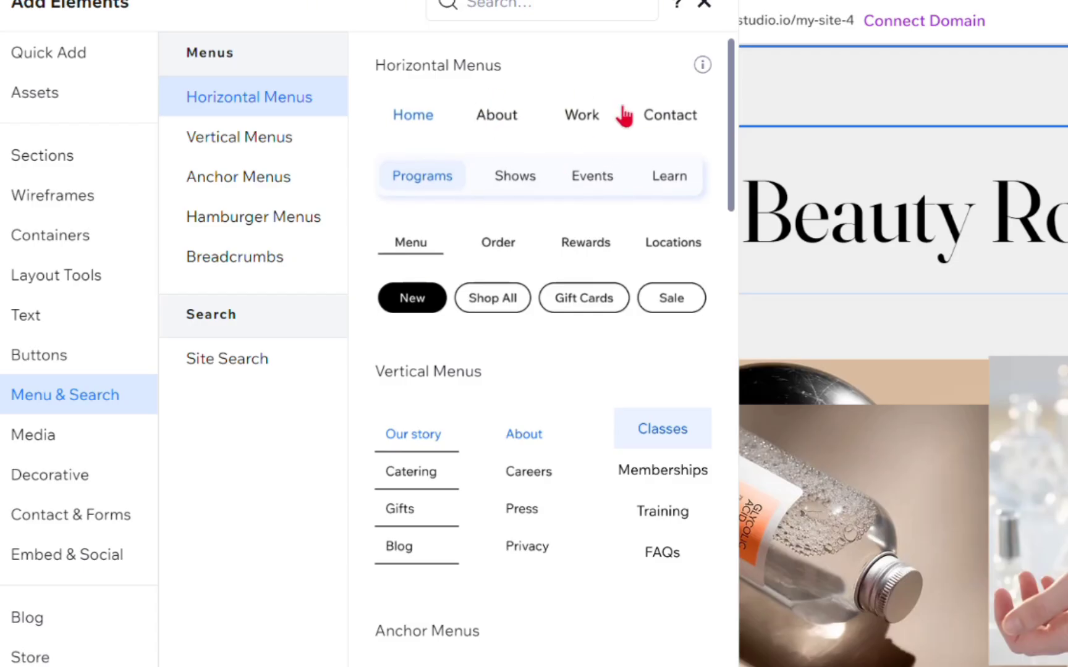
- Browse the vertical, anchor, hamburger and breadcrumb menu designs
left_click(266, 147)
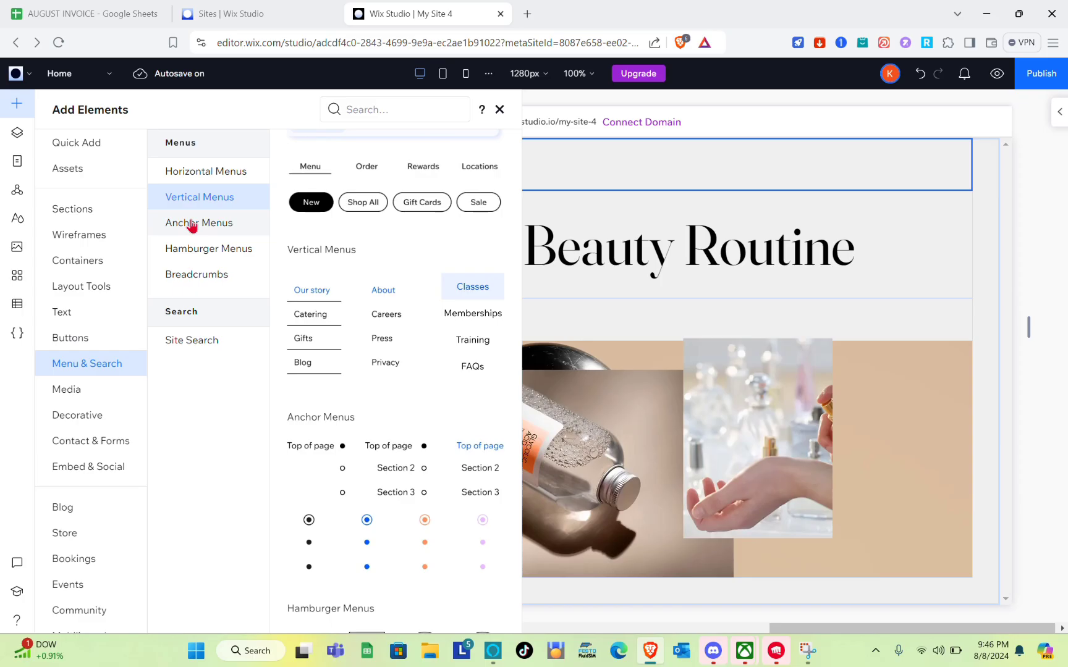
left_click(230, 178)
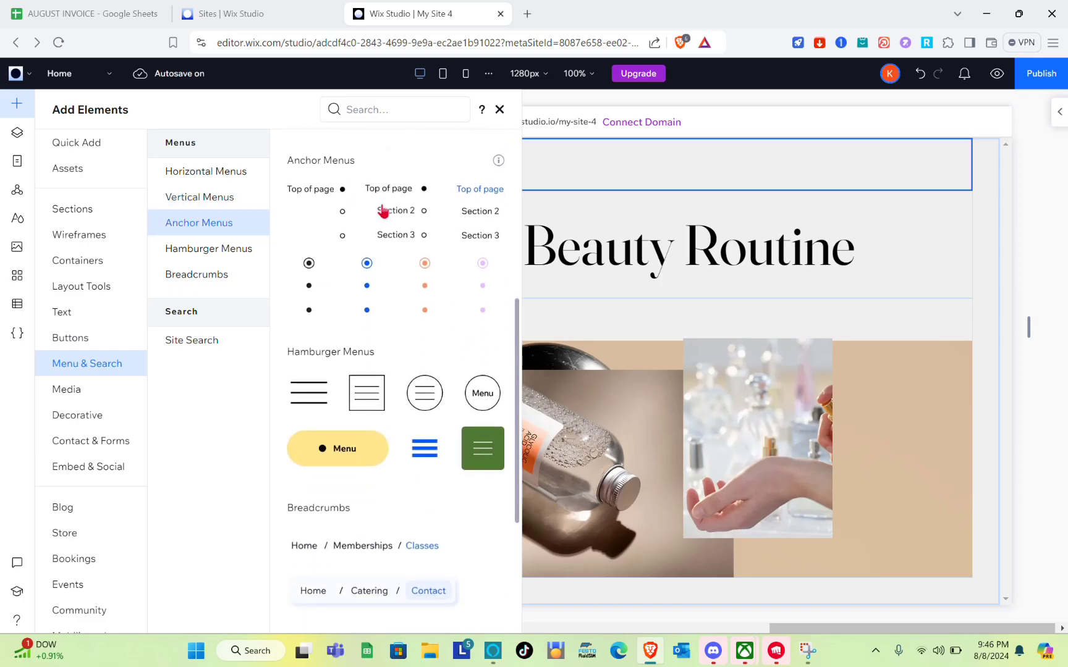
left_click(230, 256)
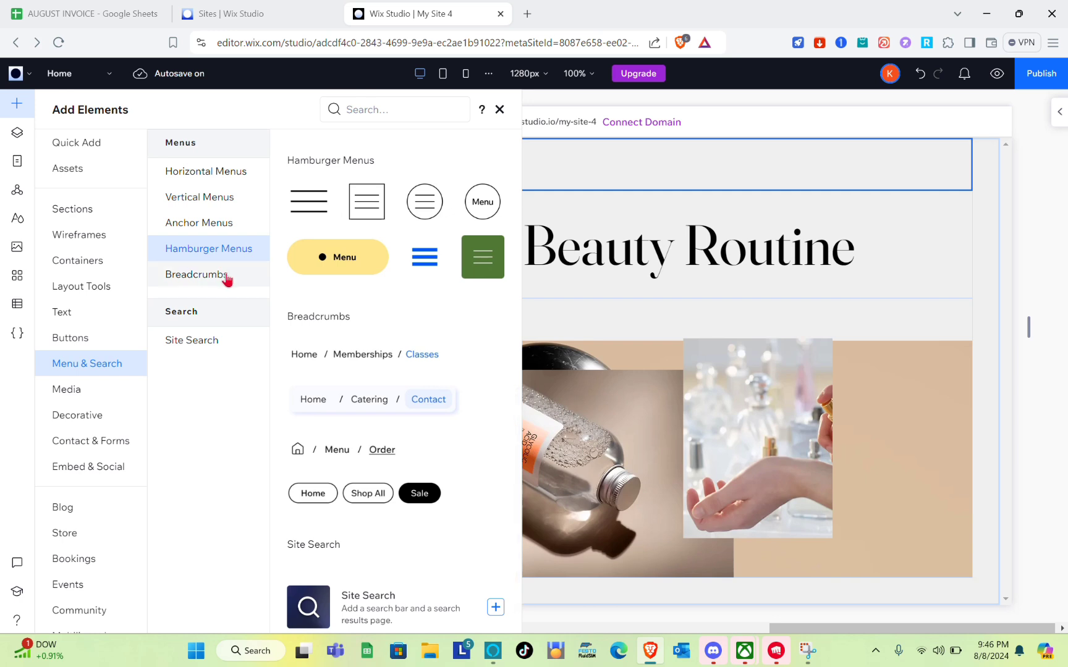
left_click(226, 276)
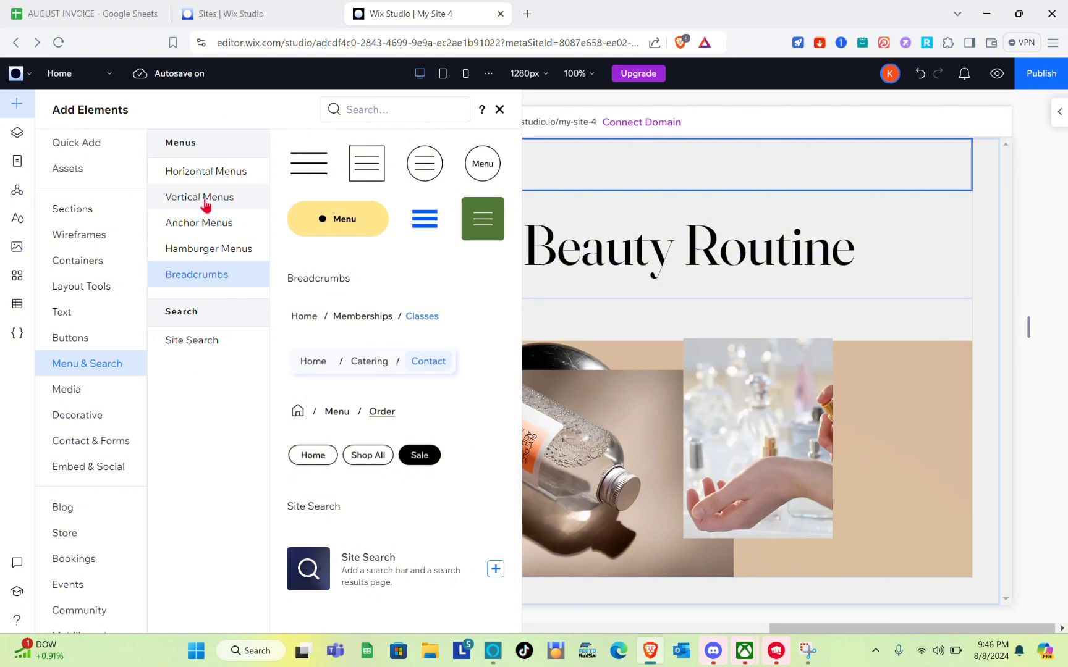
- Add the horizontal menu design with pill-shaped items and move it to the left end of the cell above the heading
left_click(207, 172)
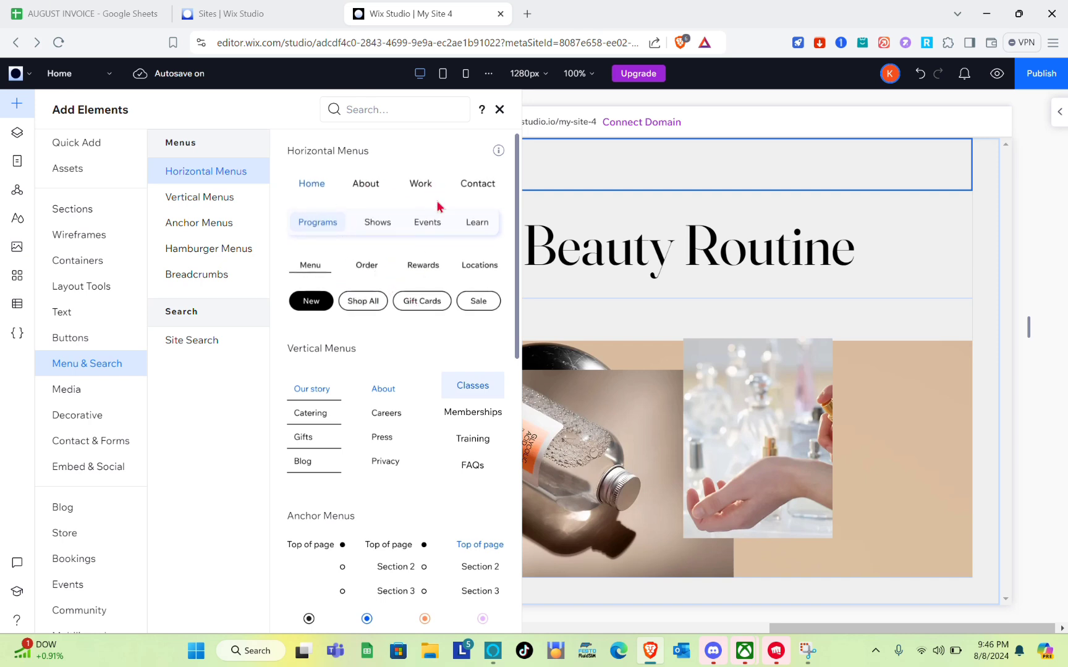
left_click(331, 301)
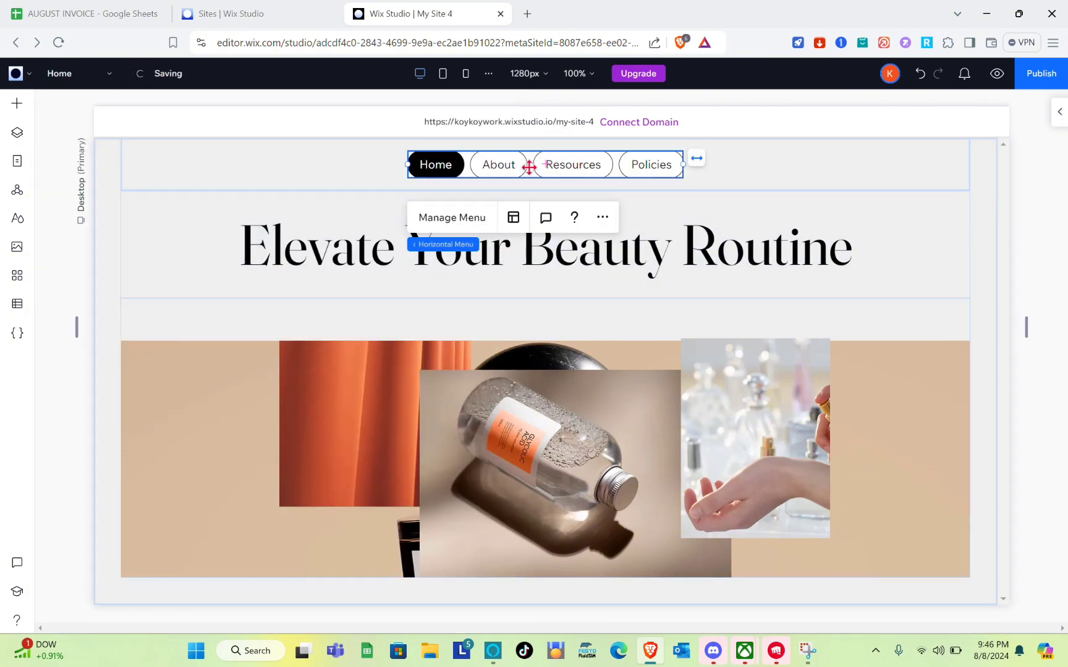
left_click_drag(526, 165, 259, 169)
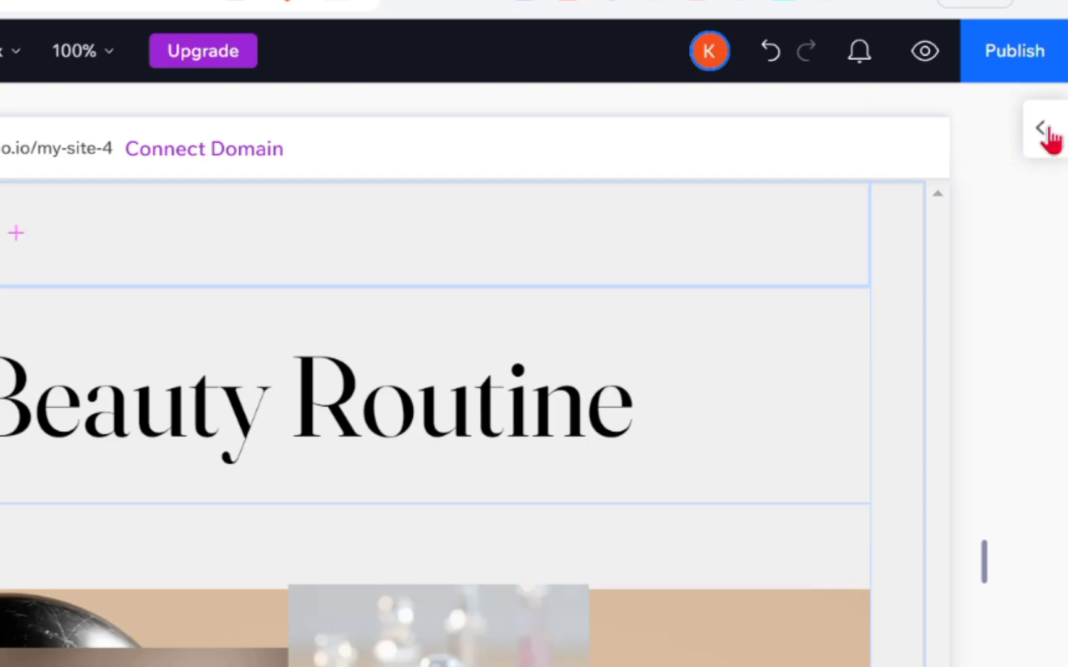
- Set the horizontal menu's position to X 5 px and Y 15 px, with Fixed responsive behavior
left_click(1049, 136)
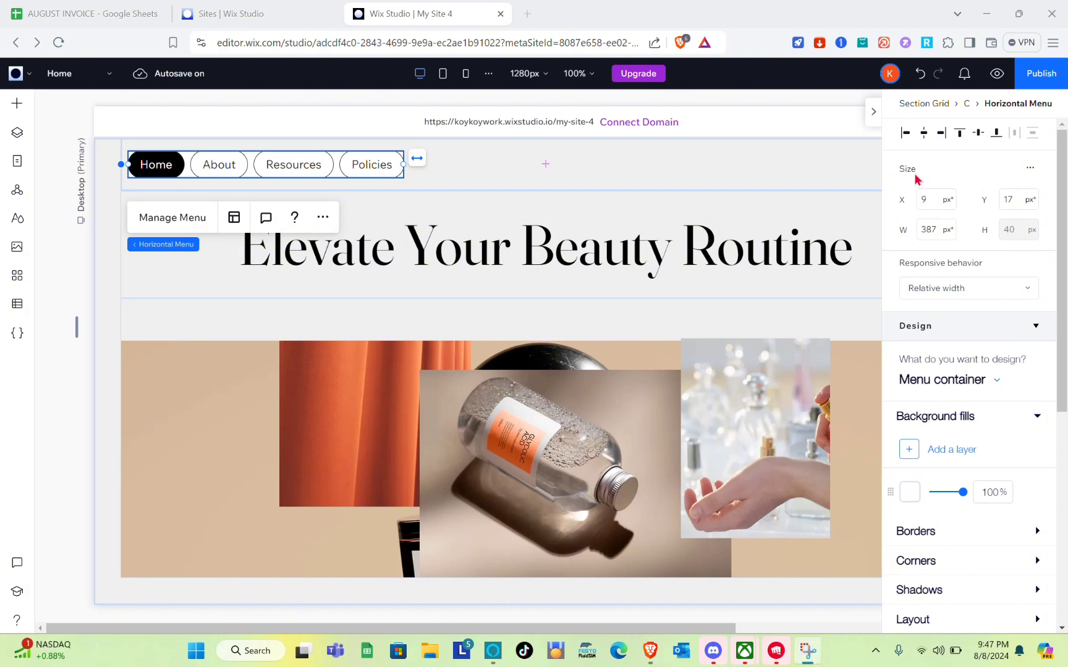
left_click(926, 198)
left_click(928, 203)
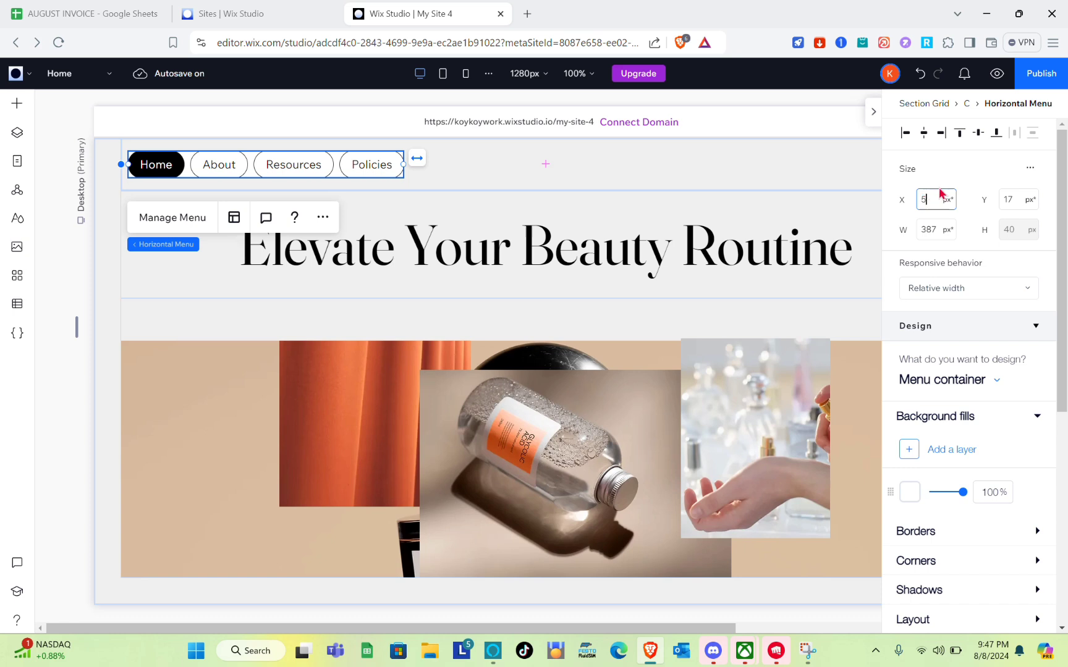
key("Return")
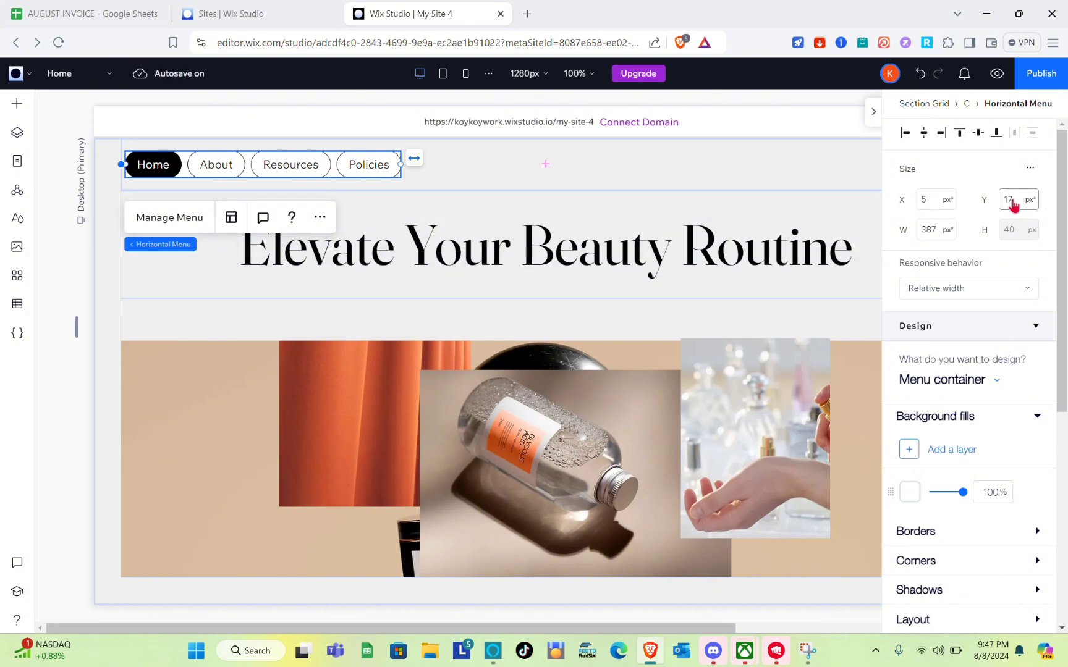
left_click(1011, 199)
key("Return")
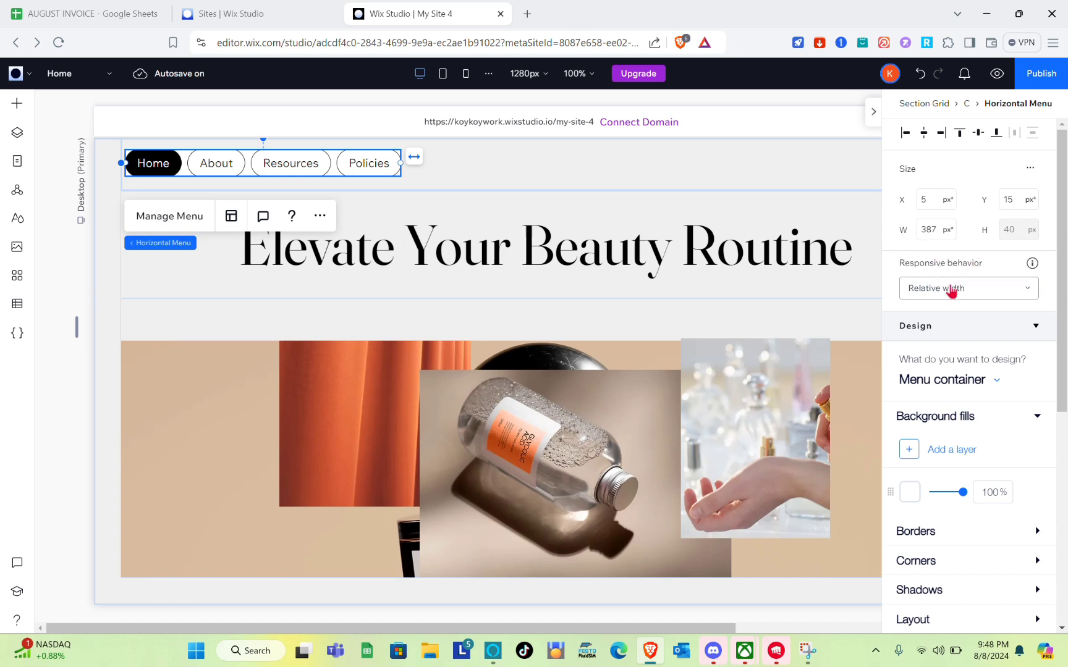
left_click(950, 291)
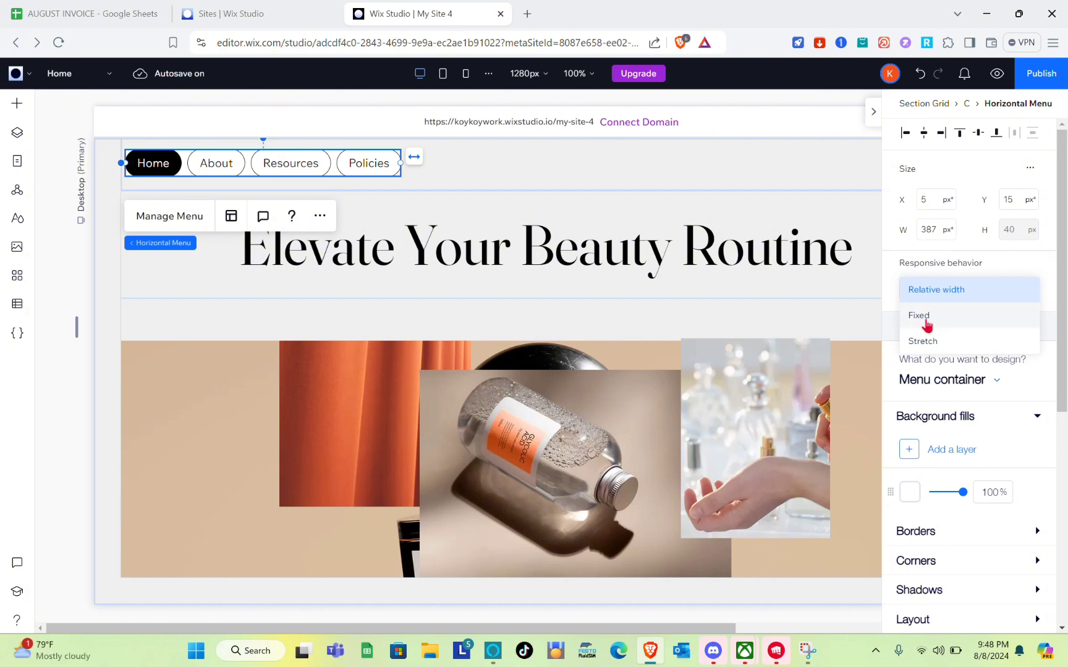
left_click(926, 319)
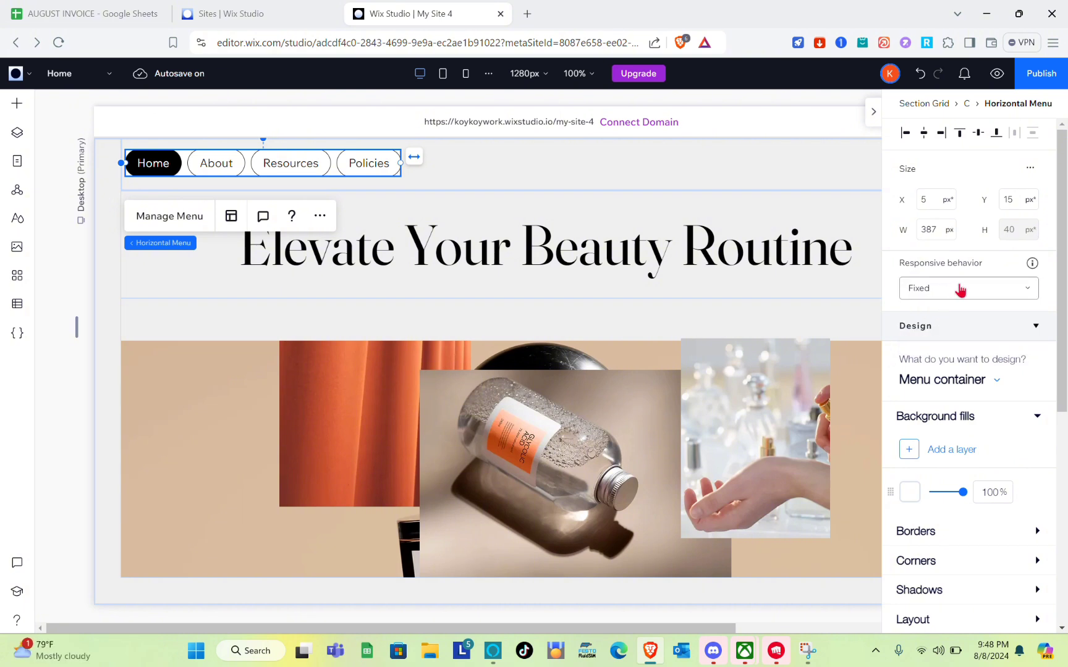
- Make the menu items the part being designed and show their regular-state text settings
scroll(963, 286, "down", 3)
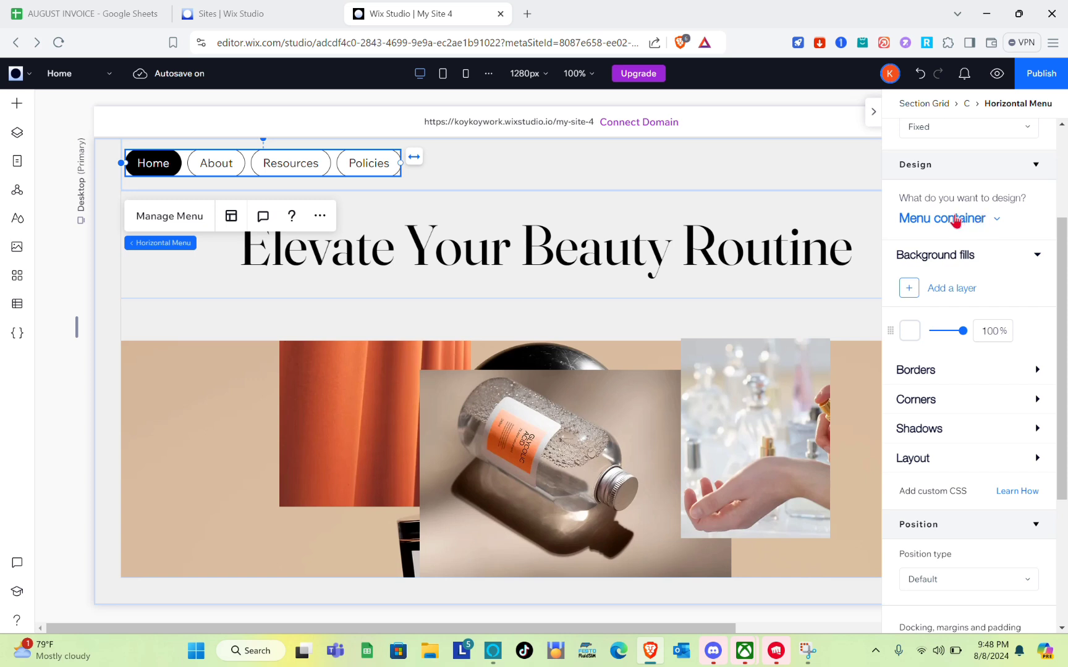
left_click(987, 220)
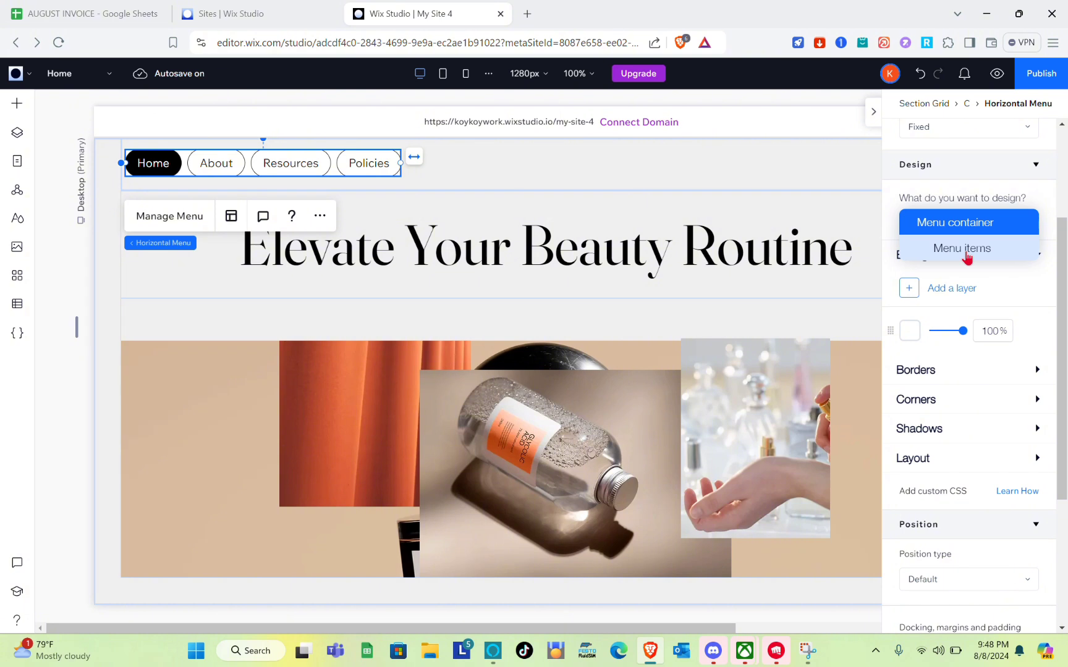
left_click(967, 250)
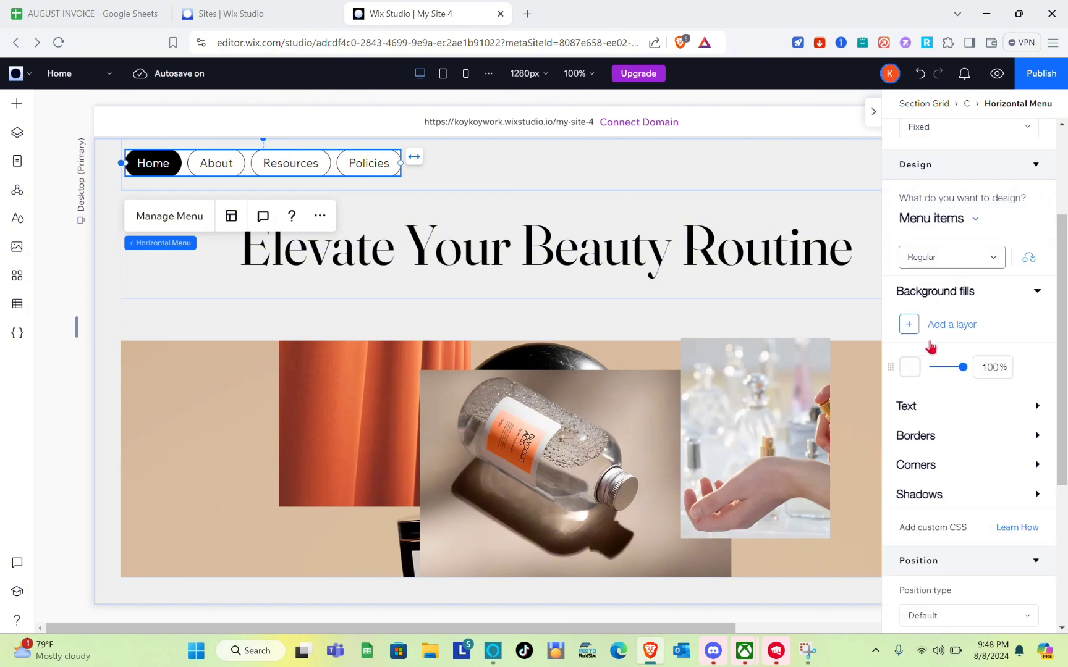
scroll(942, 429, "down", 2)
scroll(942, 429, "down", 2)
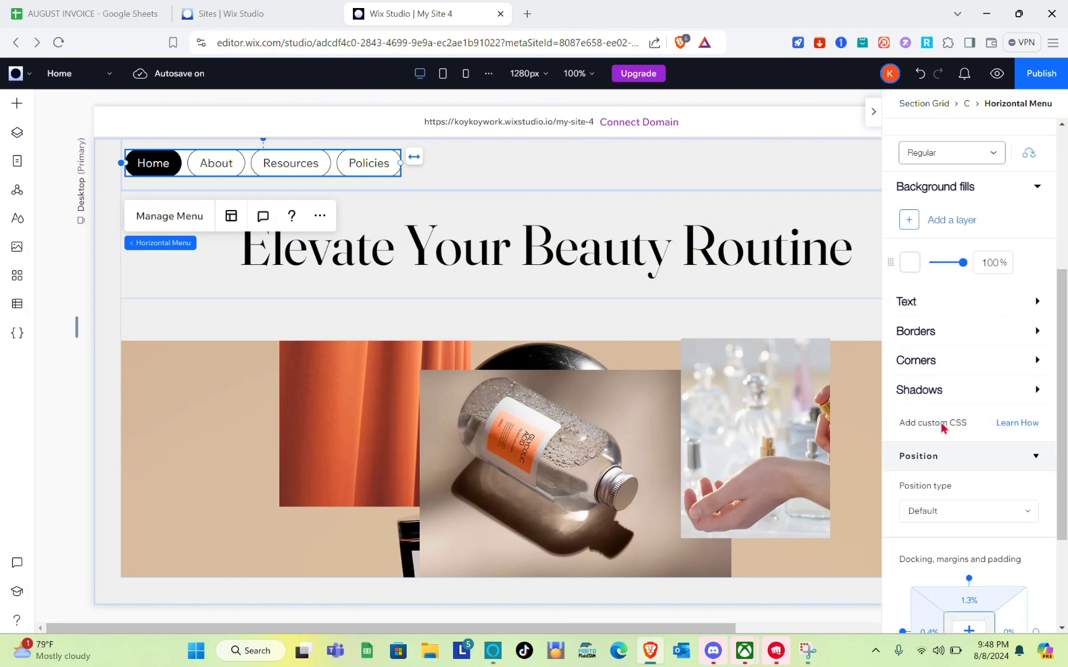
scroll(941, 429, "up", 1)
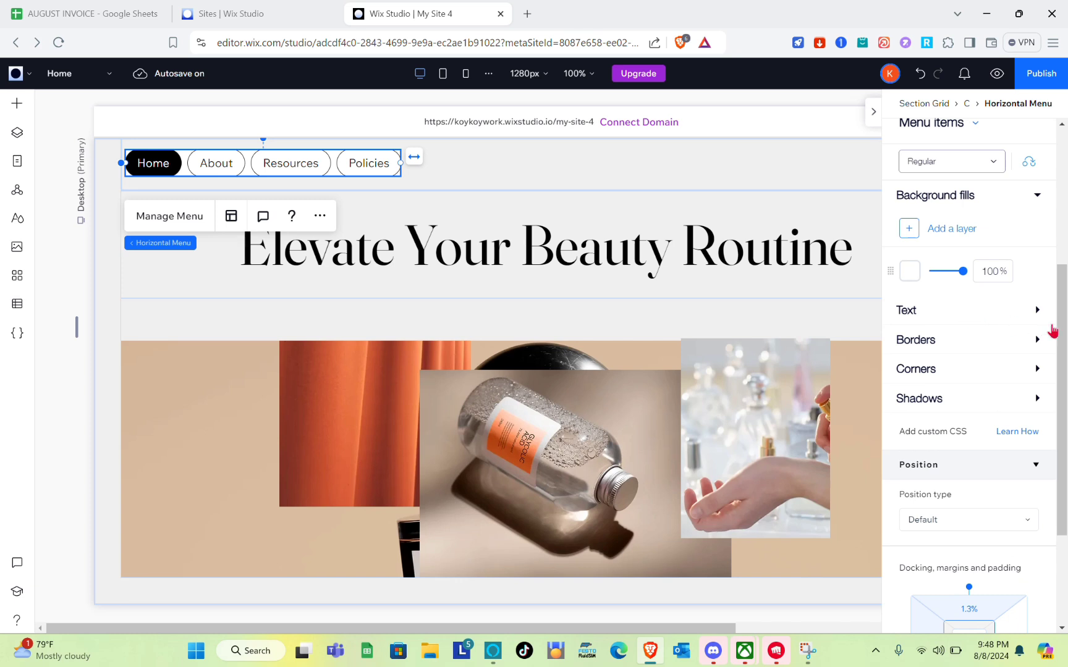
left_click(1036, 311)
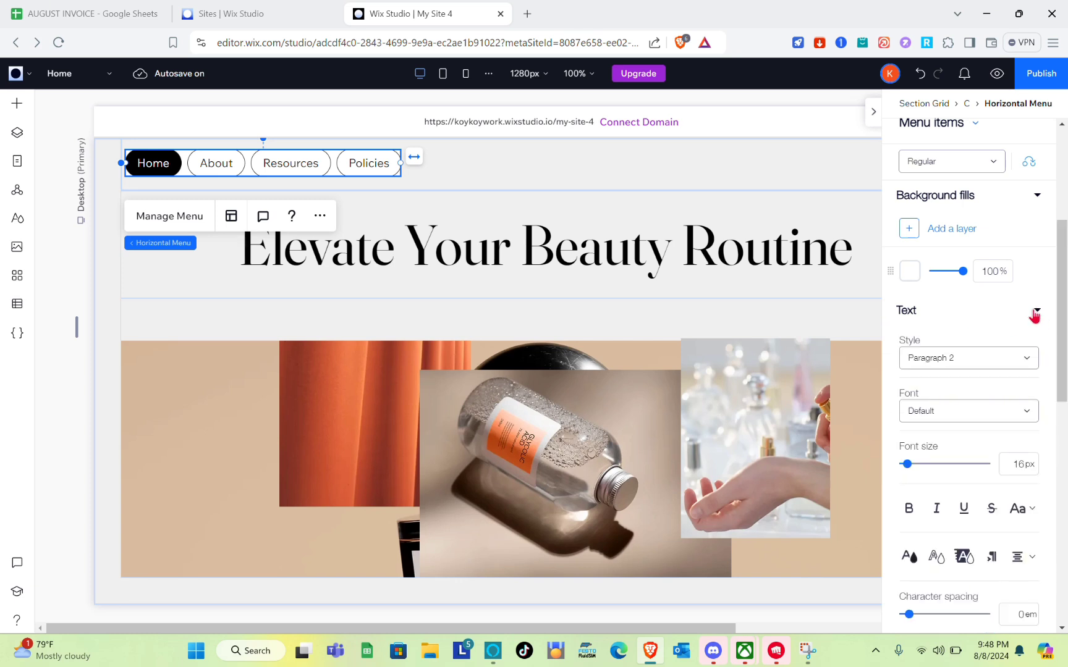
- Set the menu items' text style to Paragraph 2 and their font to Wix Madefor Text
left_click(978, 362)
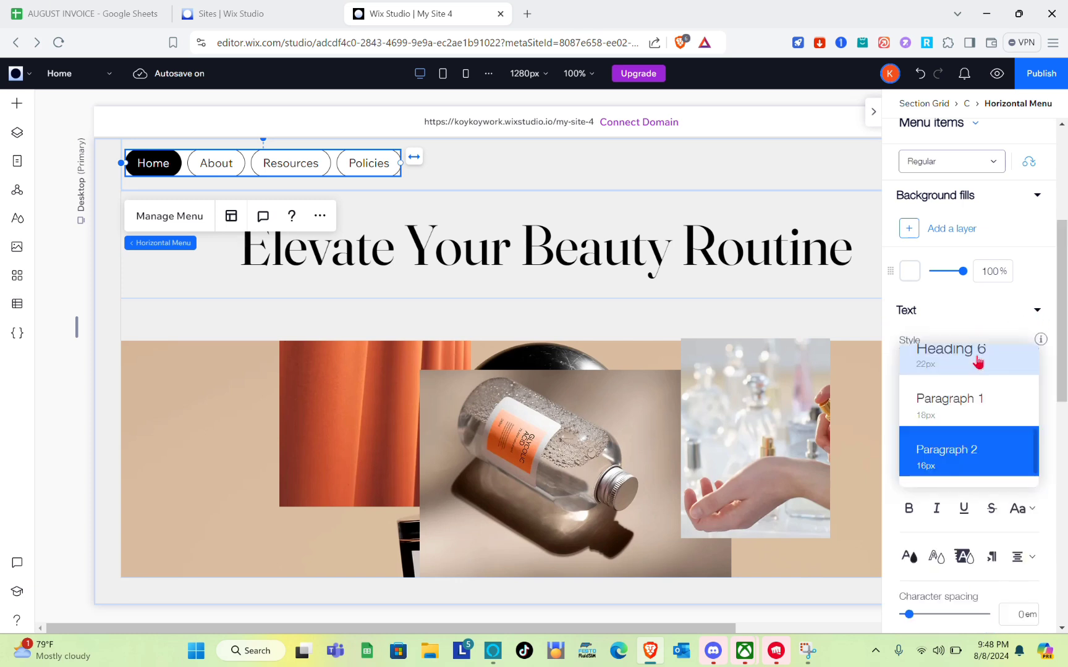
left_click(967, 466)
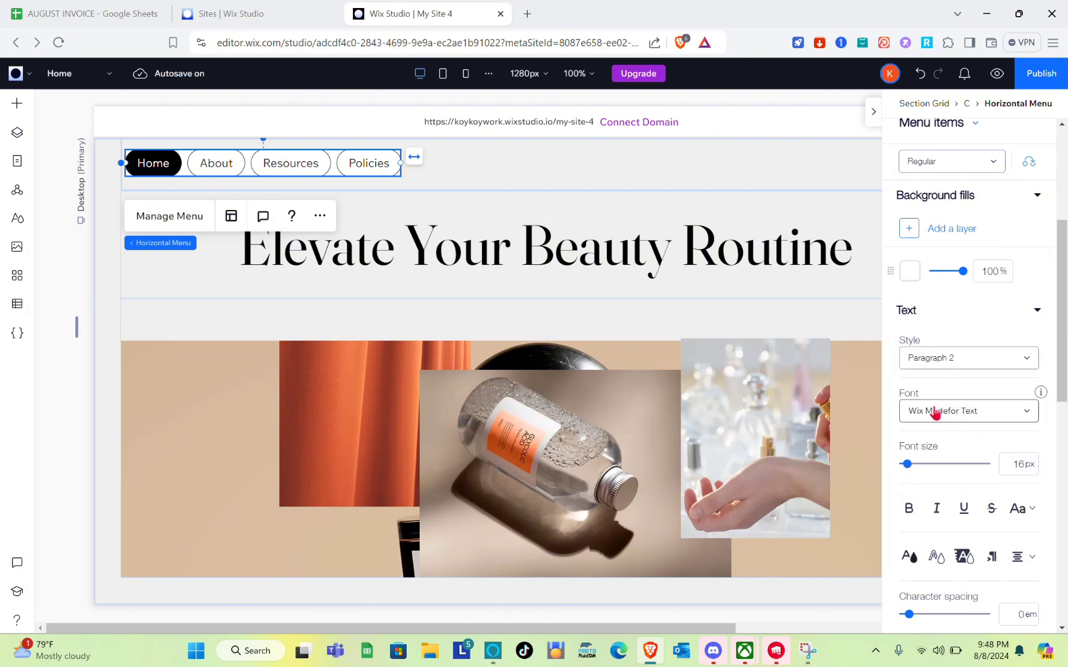
left_click(979, 413)
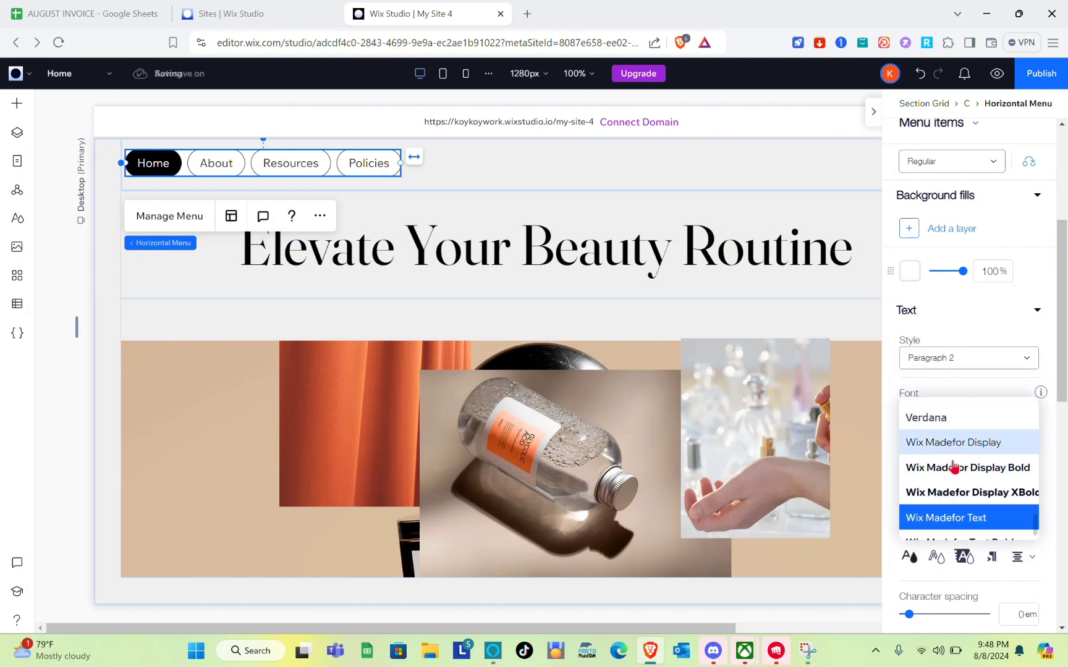
left_click(955, 521)
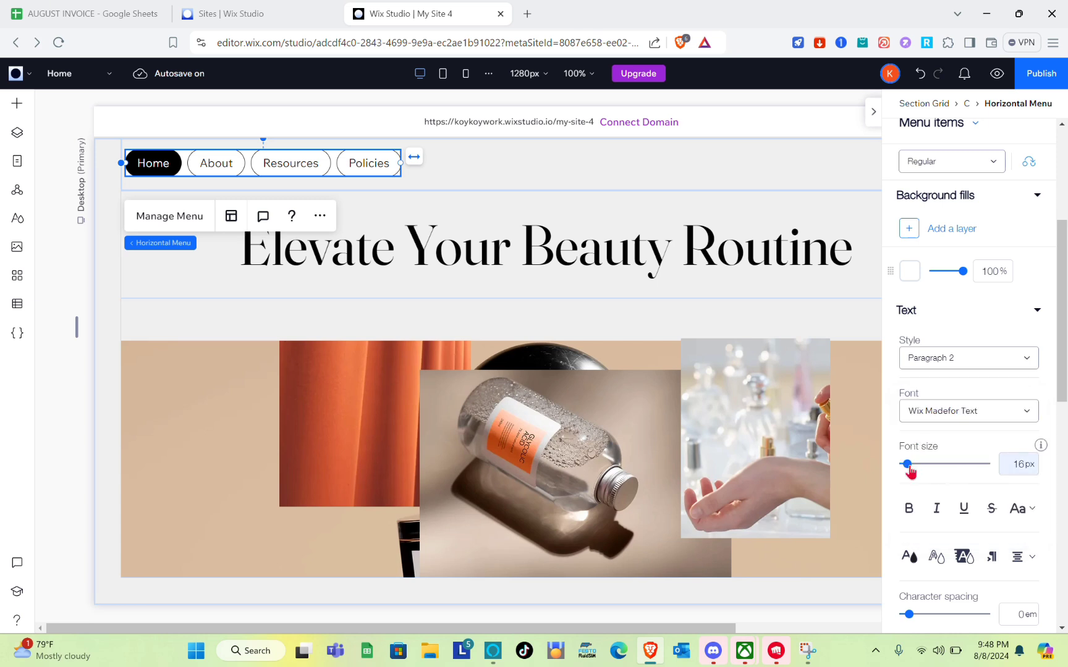
- Set the font size of the menu items' text to 12 px
left_click_drag(909, 468, 904, 475)
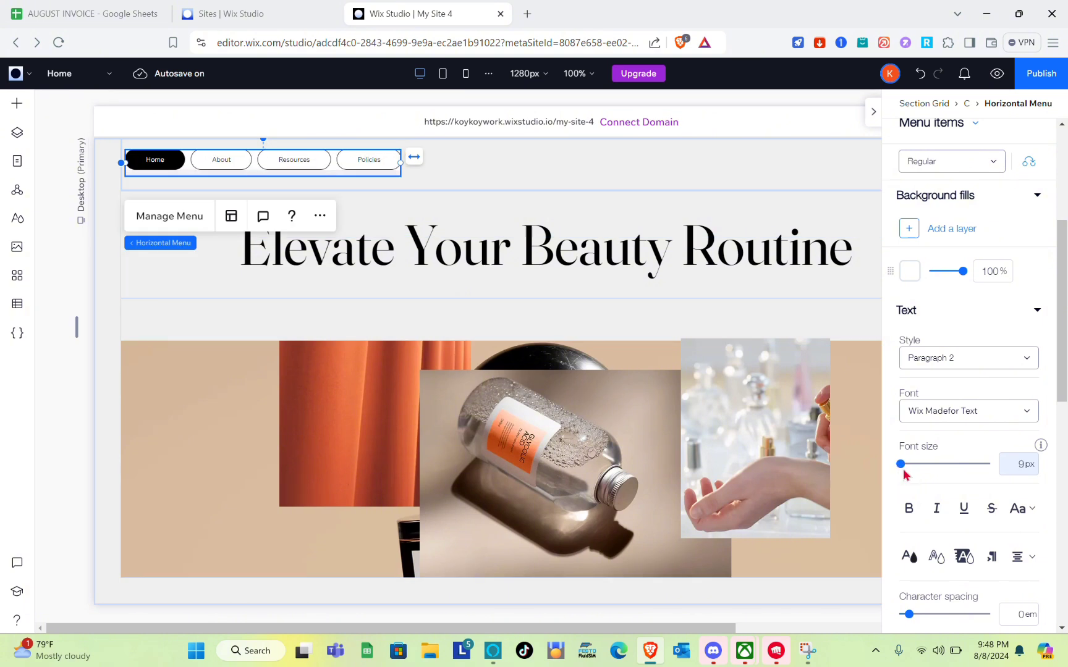
left_click(1016, 464)
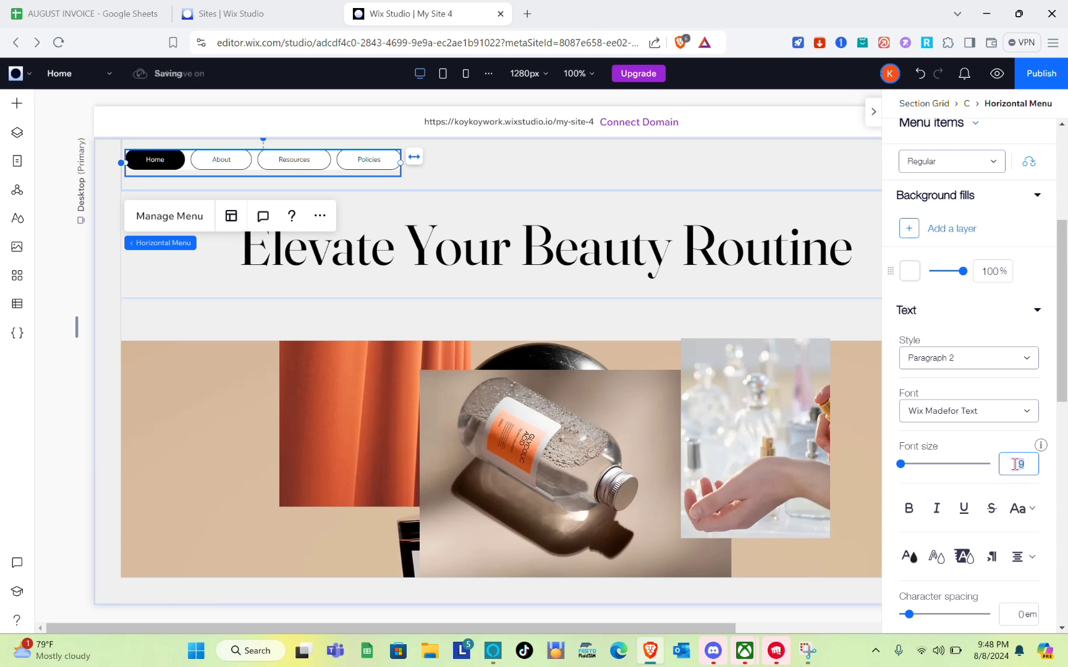
type("12")
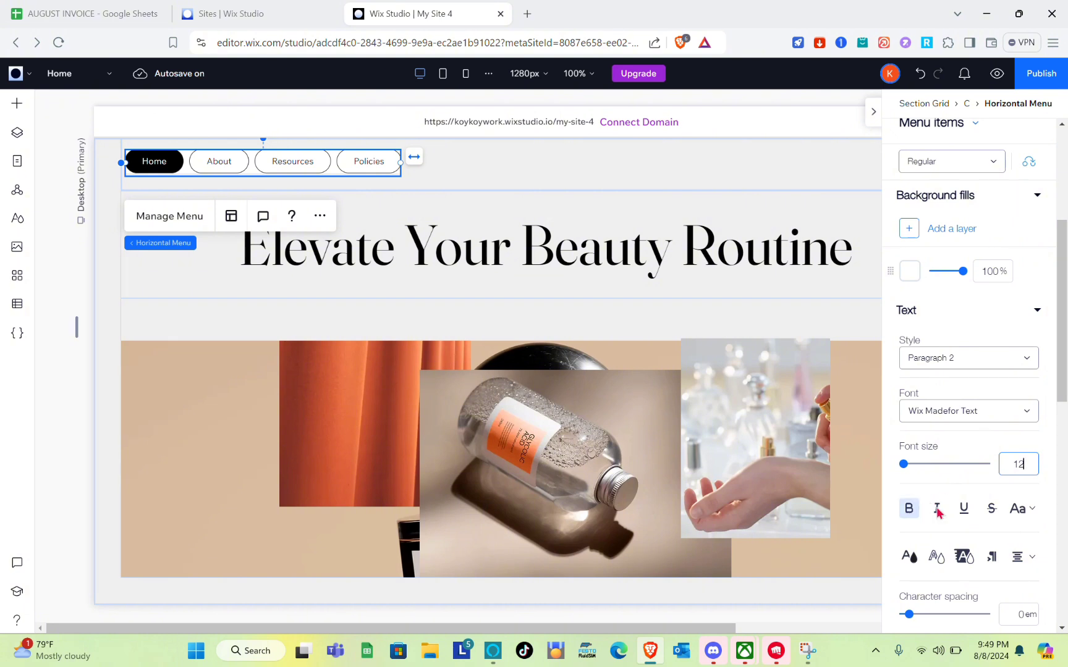
- Examine the menu items' character and line spacing and the options of their text shadow
scroll(950, 502, "down", 1)
scroll(950, 504, "down", 3)
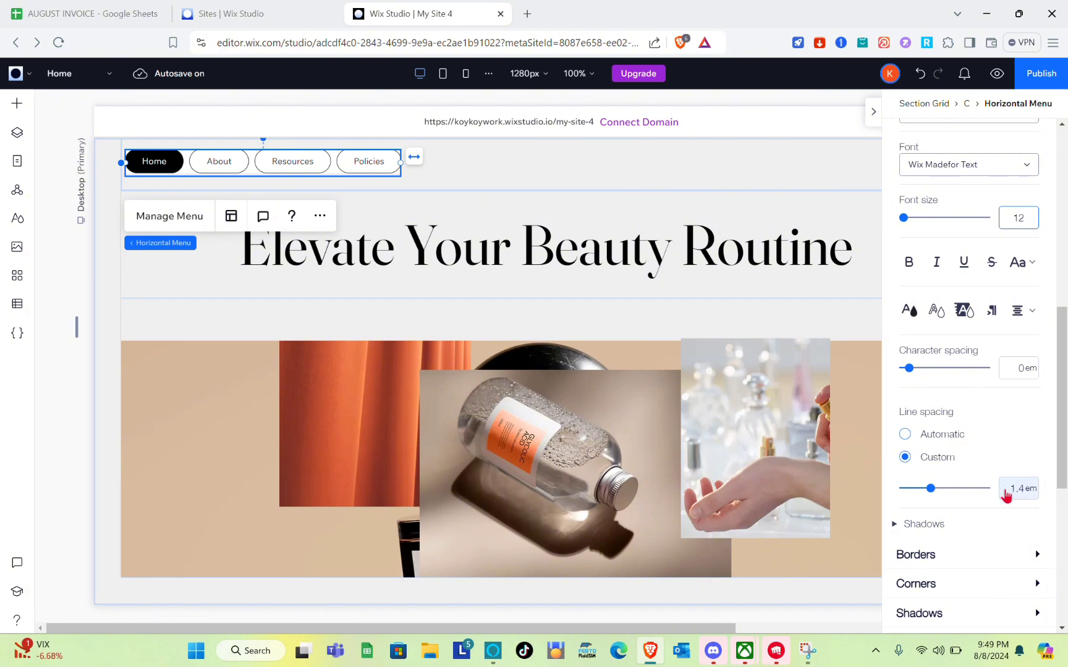
scroll(1006, 494, "down", 2)
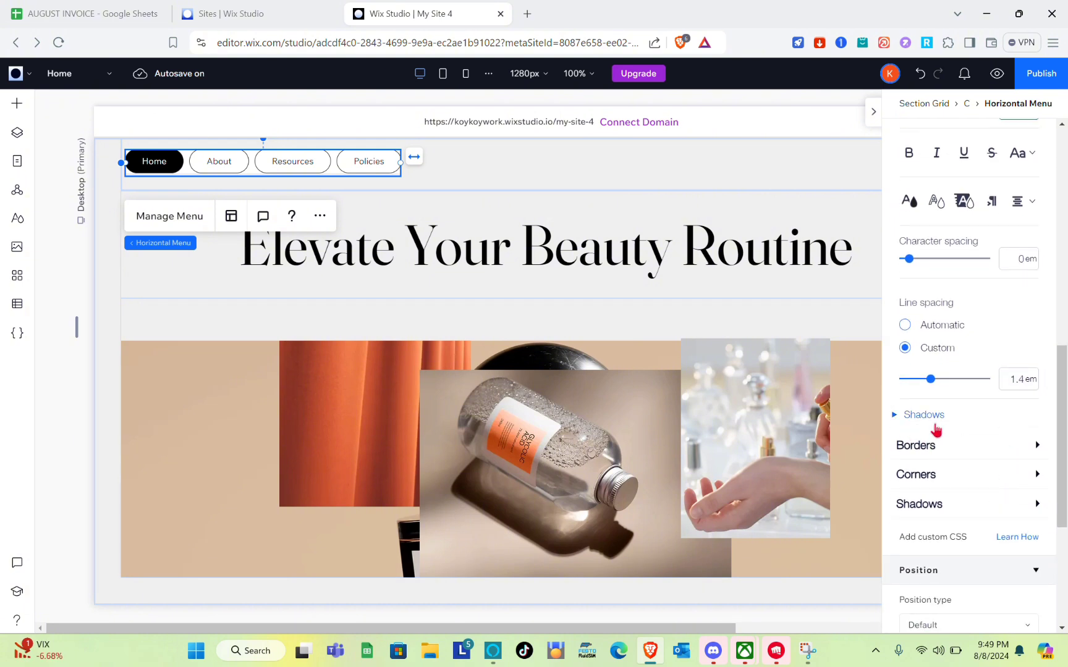
left_click(897, 418)
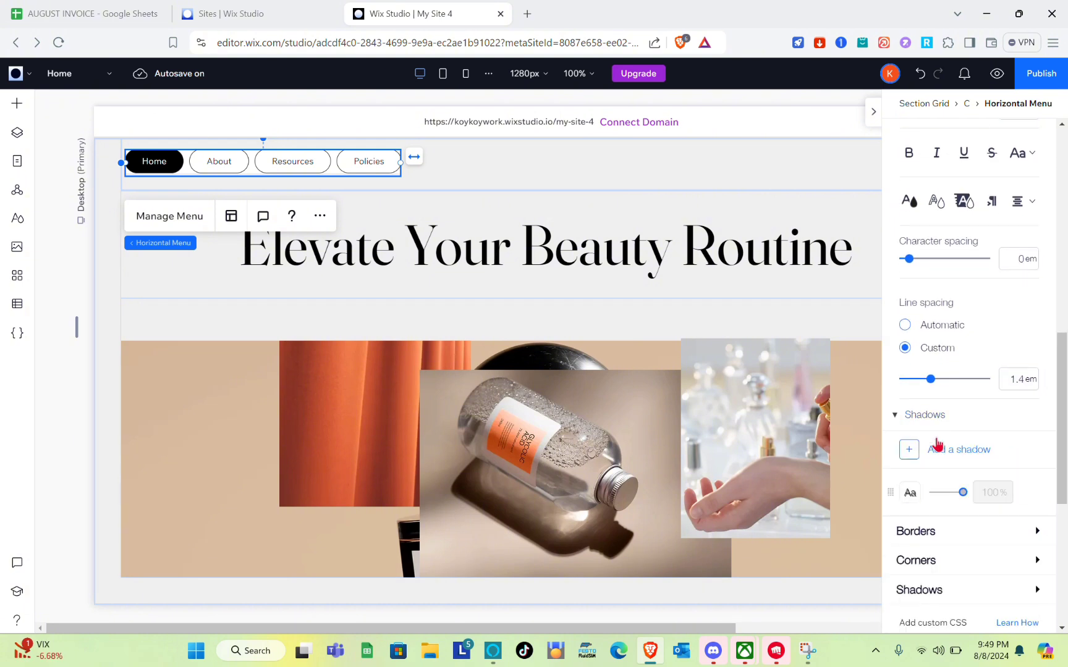
scroll(933, 445, "down", 2)
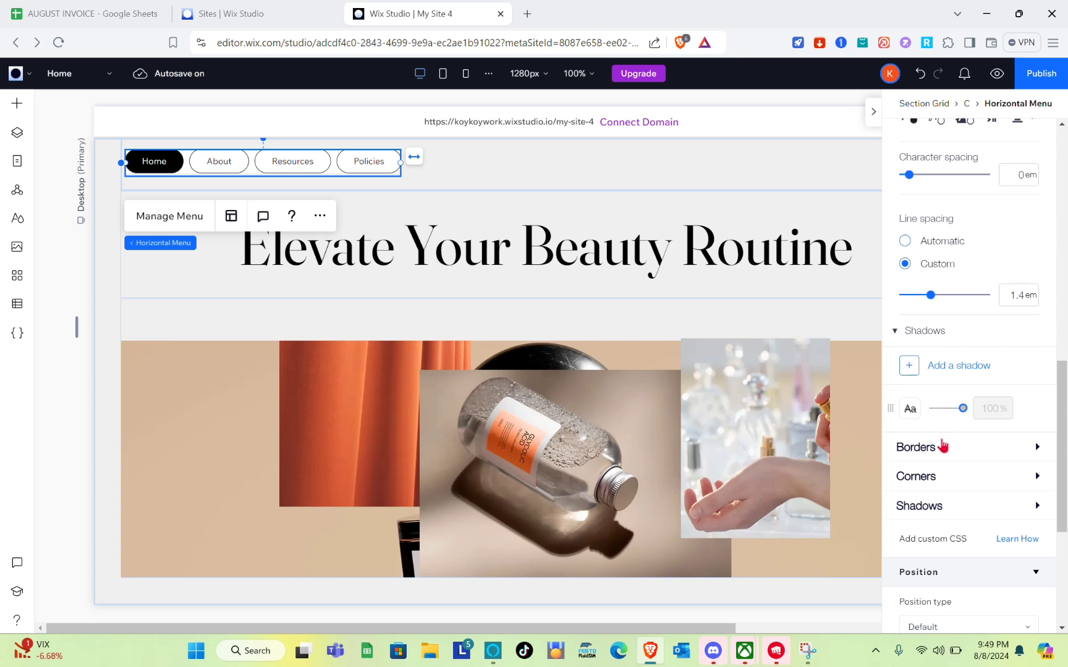
scroll(942, 443, "down", 1)
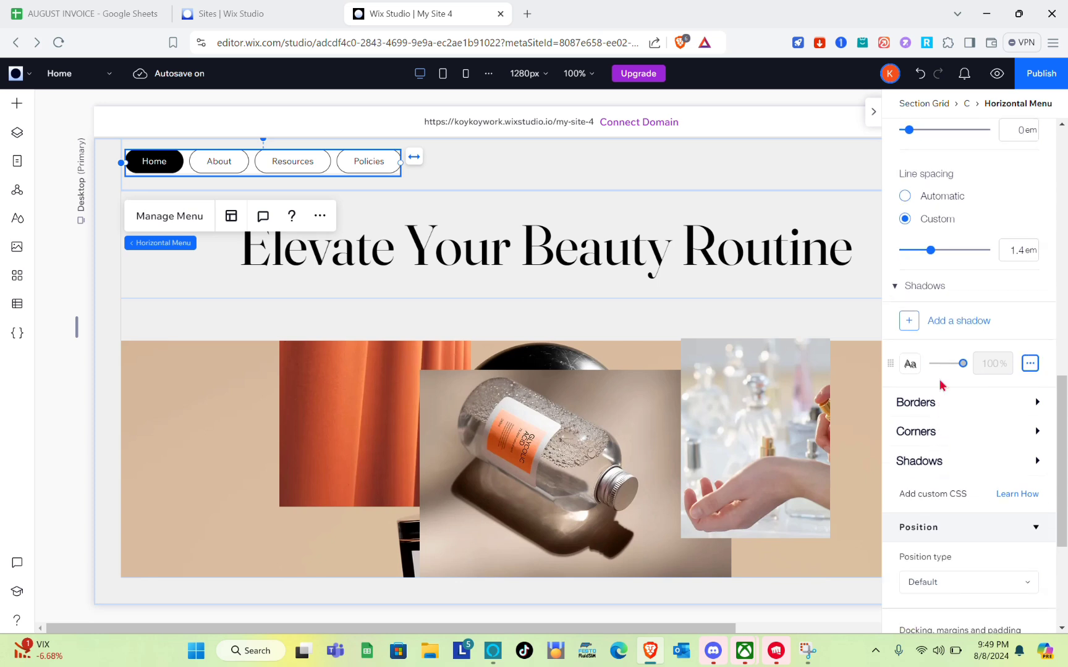
left_click(911, 365)
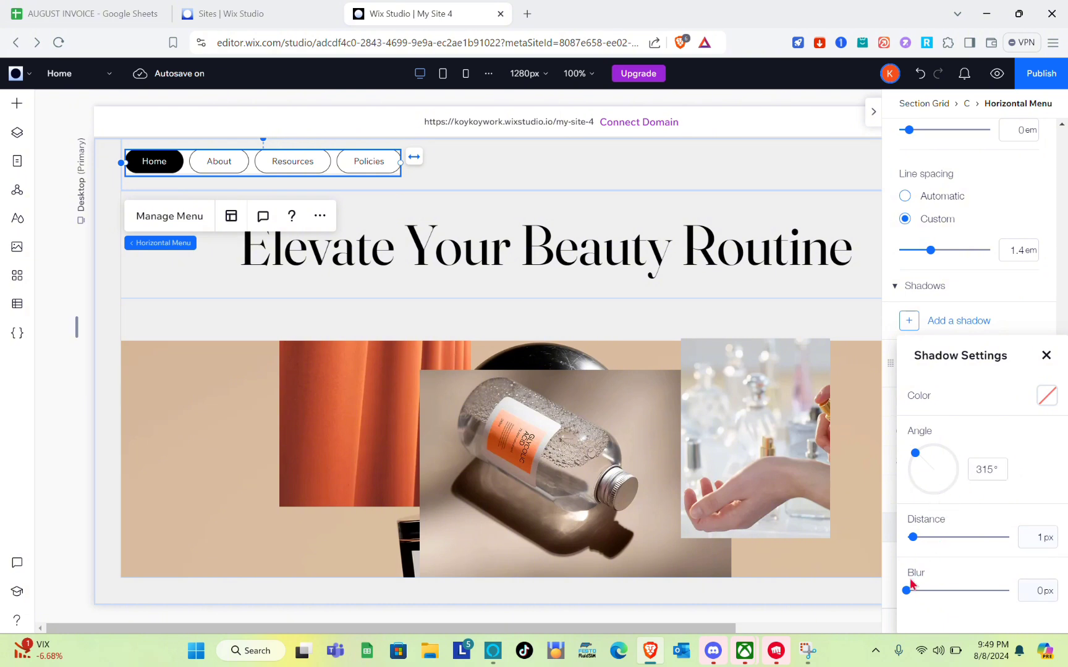
left_click(1046, 357)
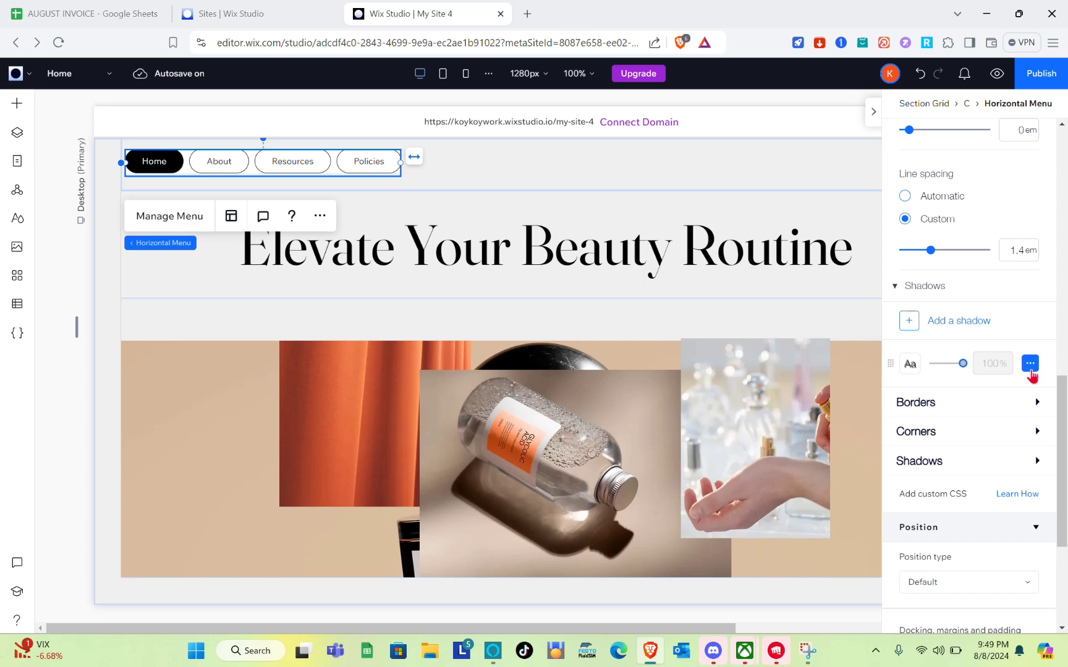
- Apply a linear gradient fill to the borders of the menu items
left_click(1038, 402)
scroll(967, 444, "down", 2)
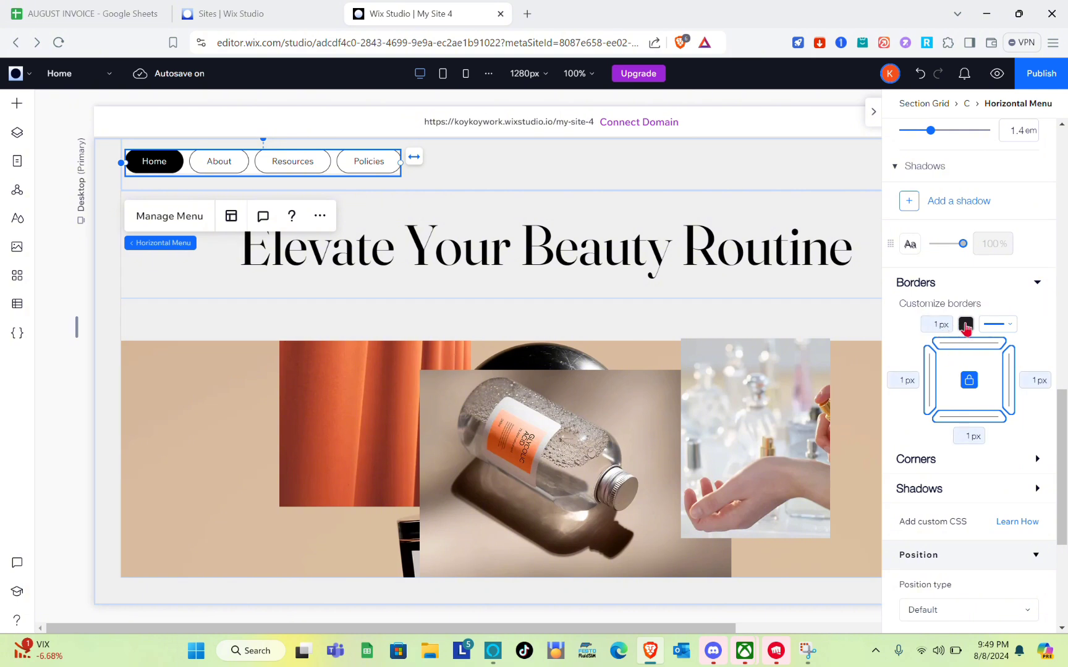
left_click(966, 325)
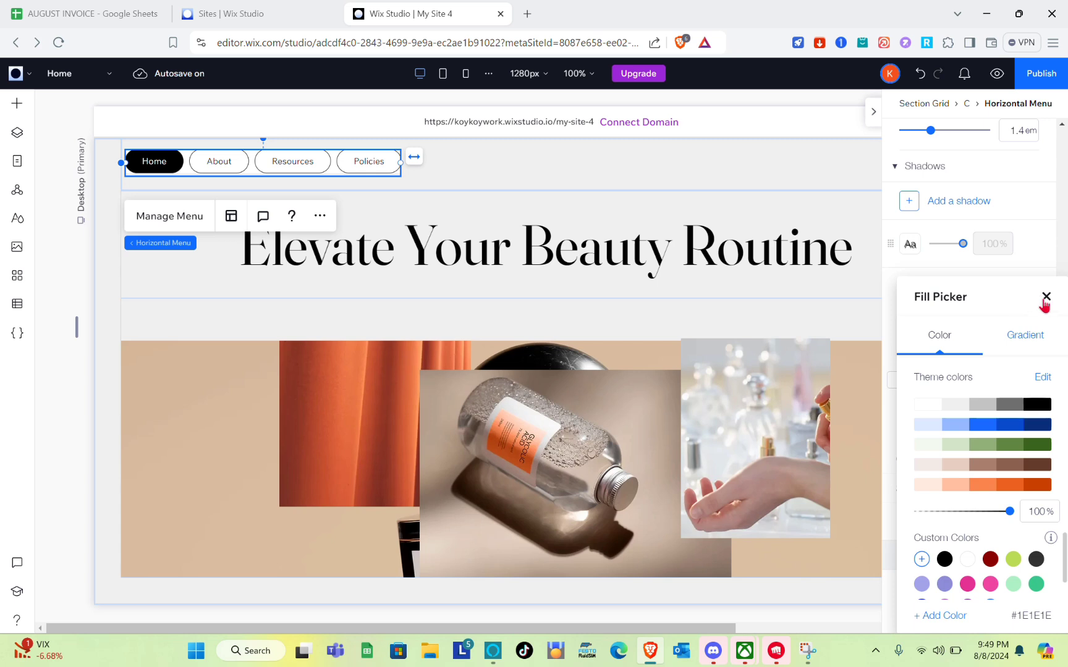
left_click(1022, 340)
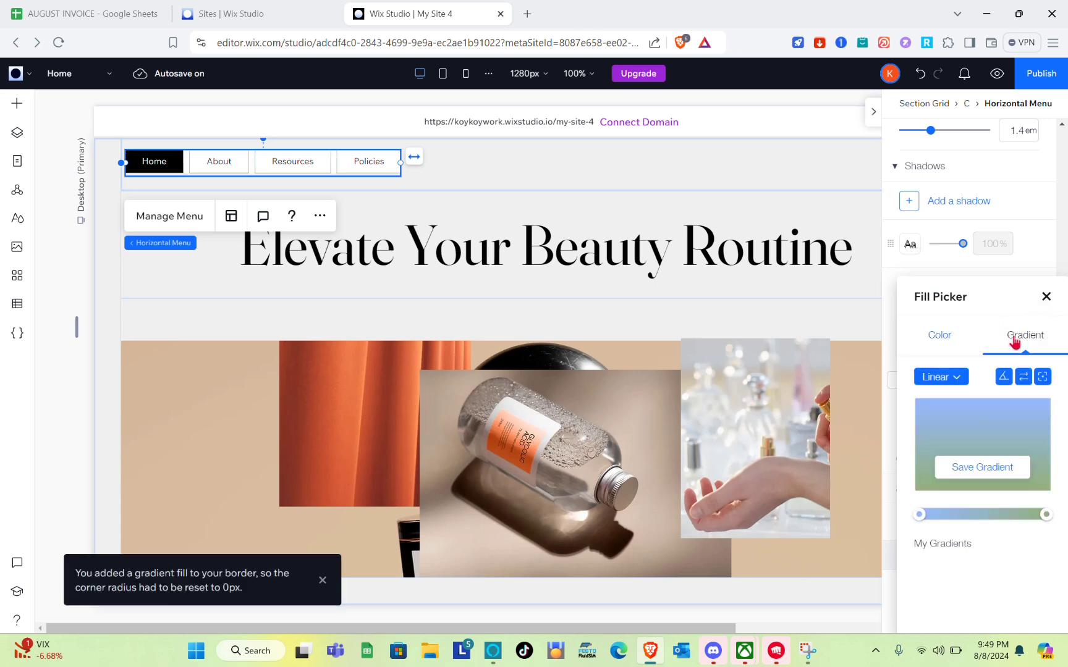
left_click(1046, 297)
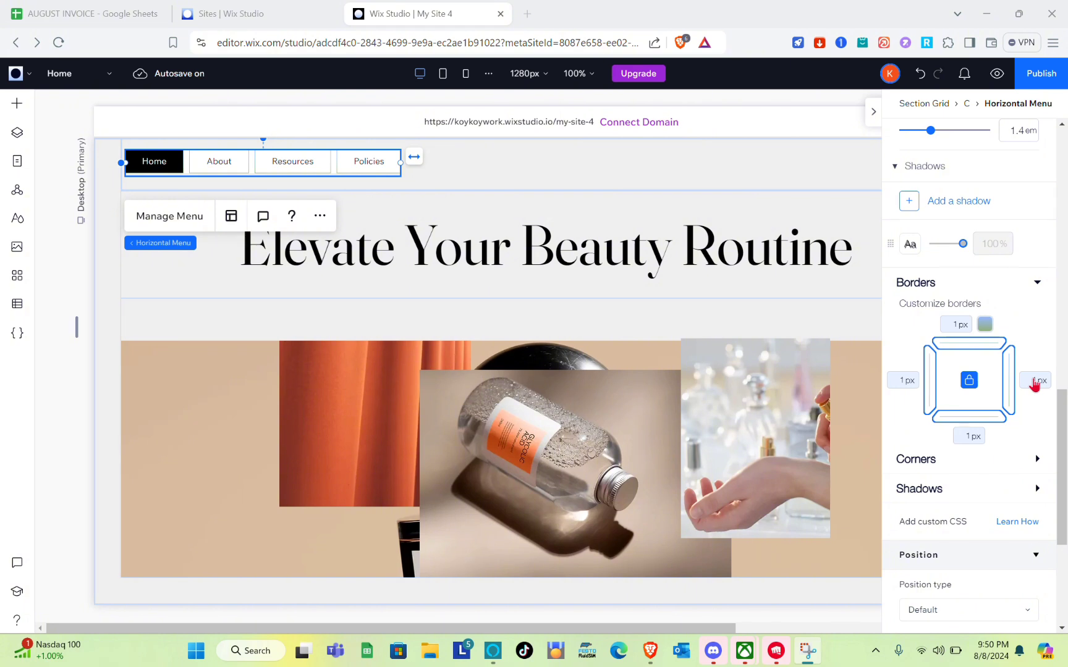
- Review the menu items' border widths, corner radius and its lock, shadow options, and the menu's docking and margin settings
left_click(1035, 381)
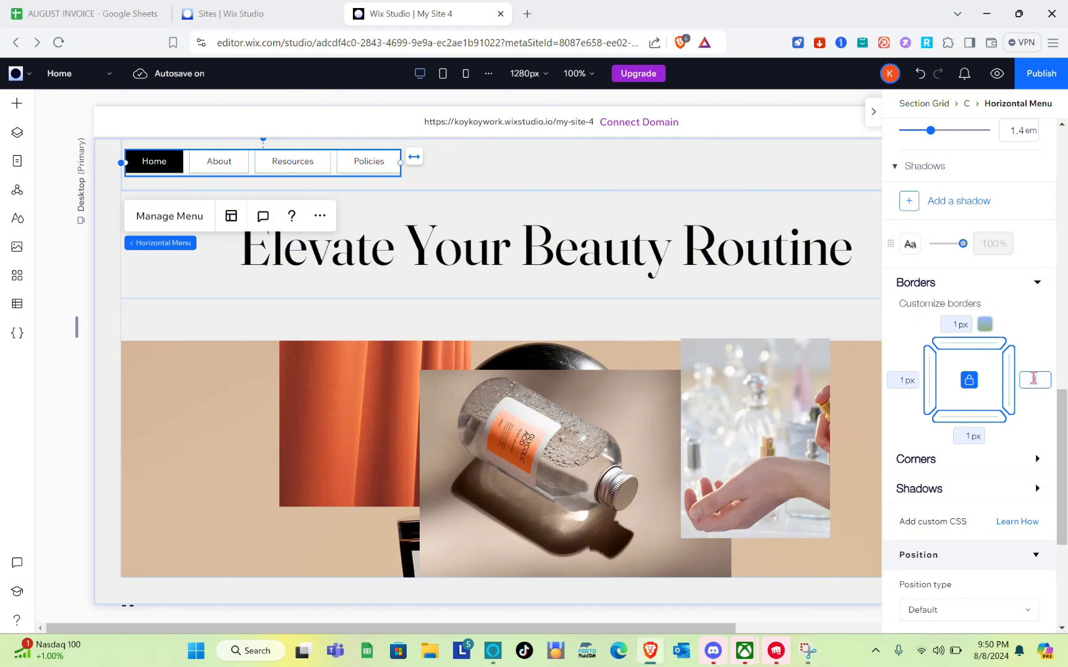
left_click(1038, 411)
scroll(941, 464, "down", 1)
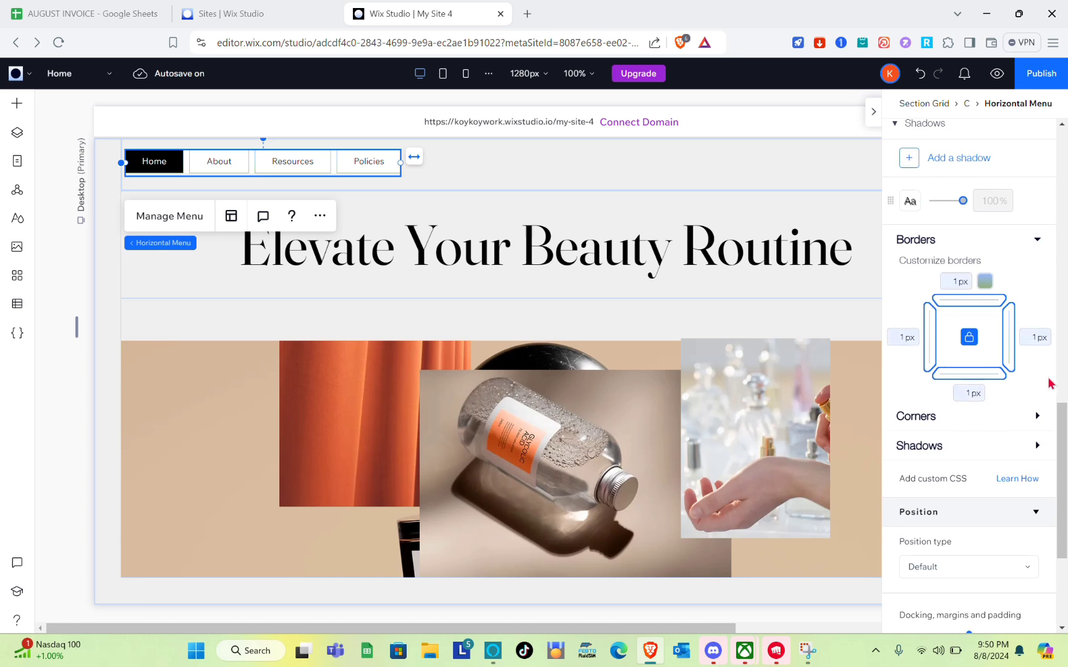
left_click(1039, 418)
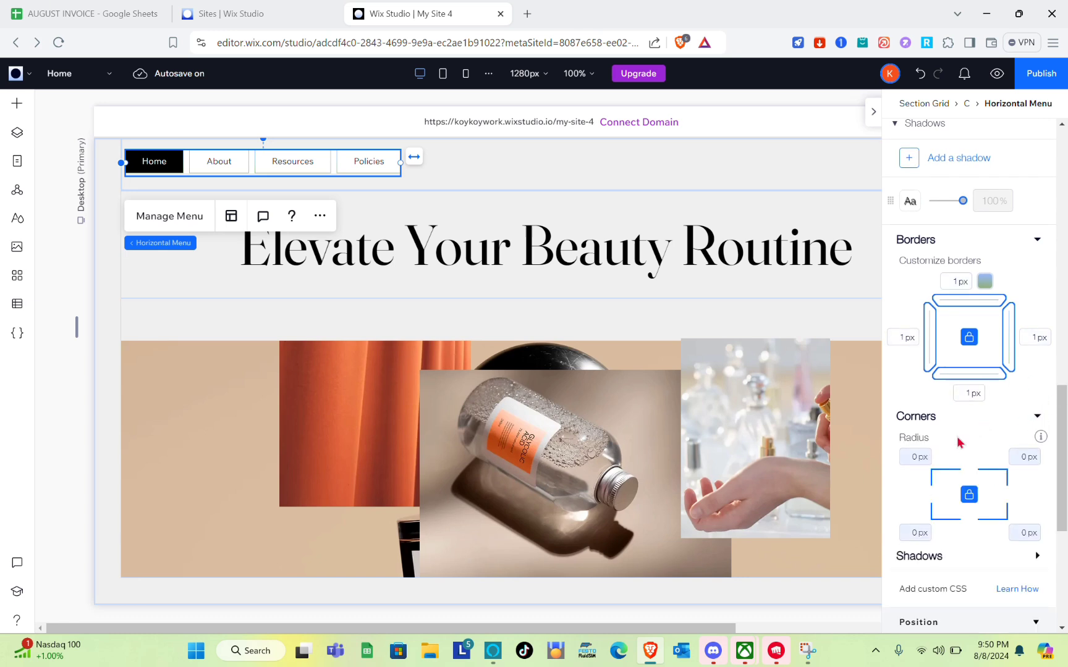
scroll(966, 436, "down", 2)
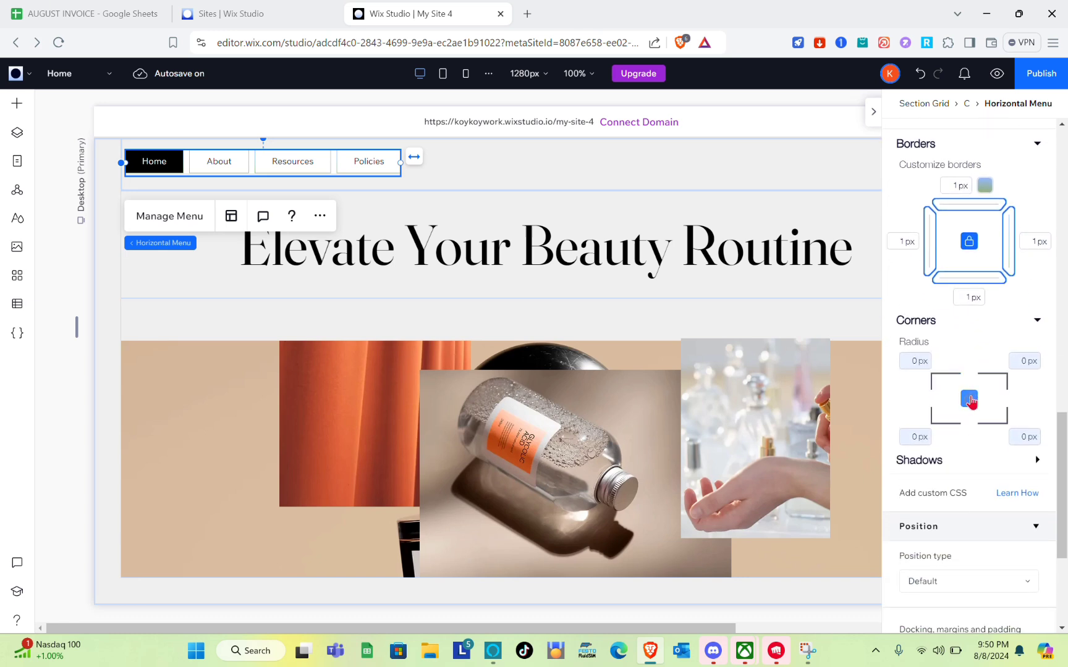
left_click(970, 400)
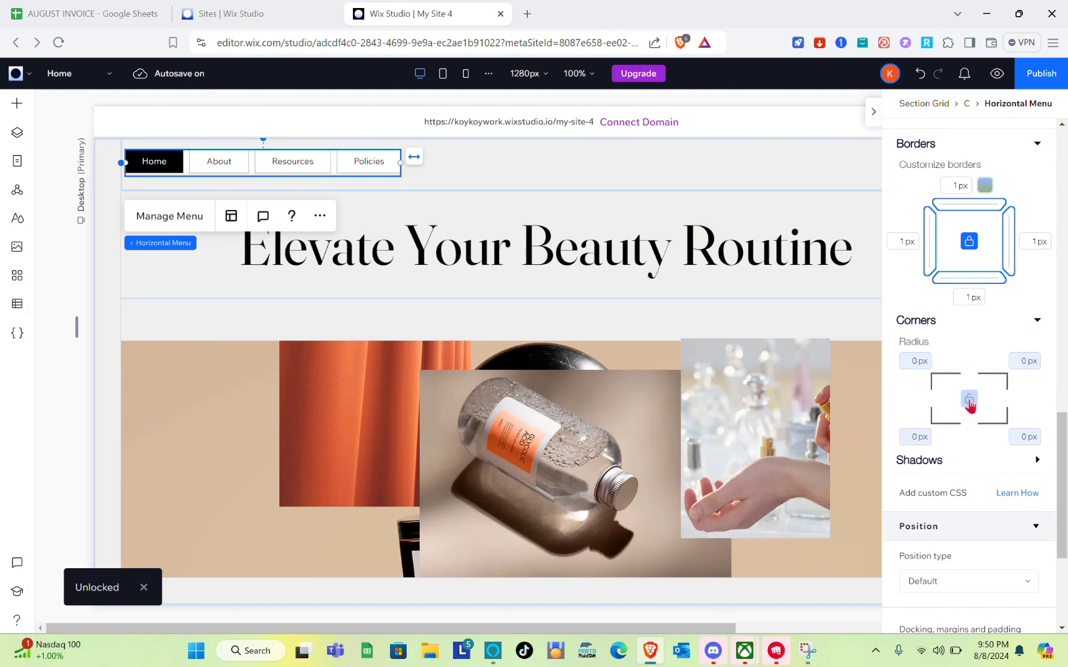
left_click(970, 403)
scroll(970, 402, "down", 2)
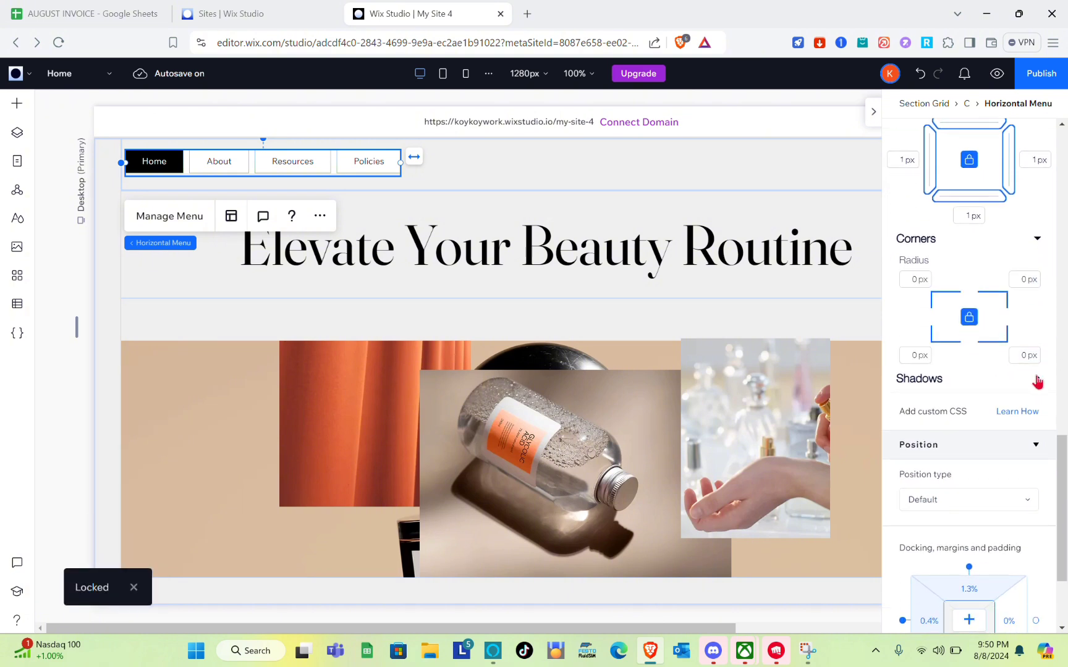
left_click(1038, 382)
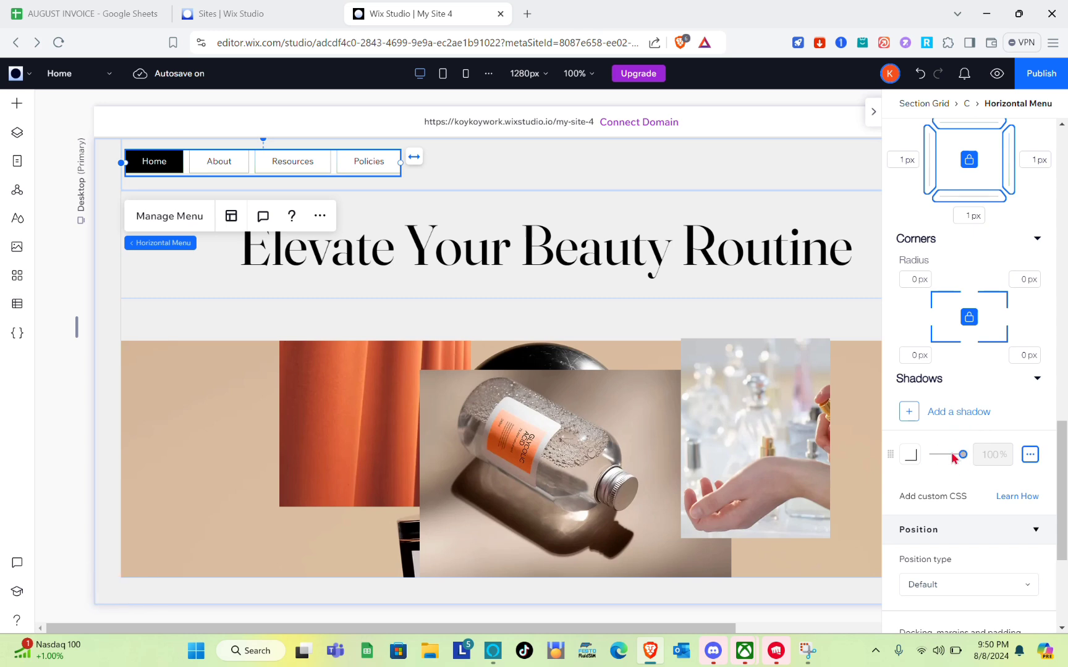
scroll(975, 436, "down", 4)
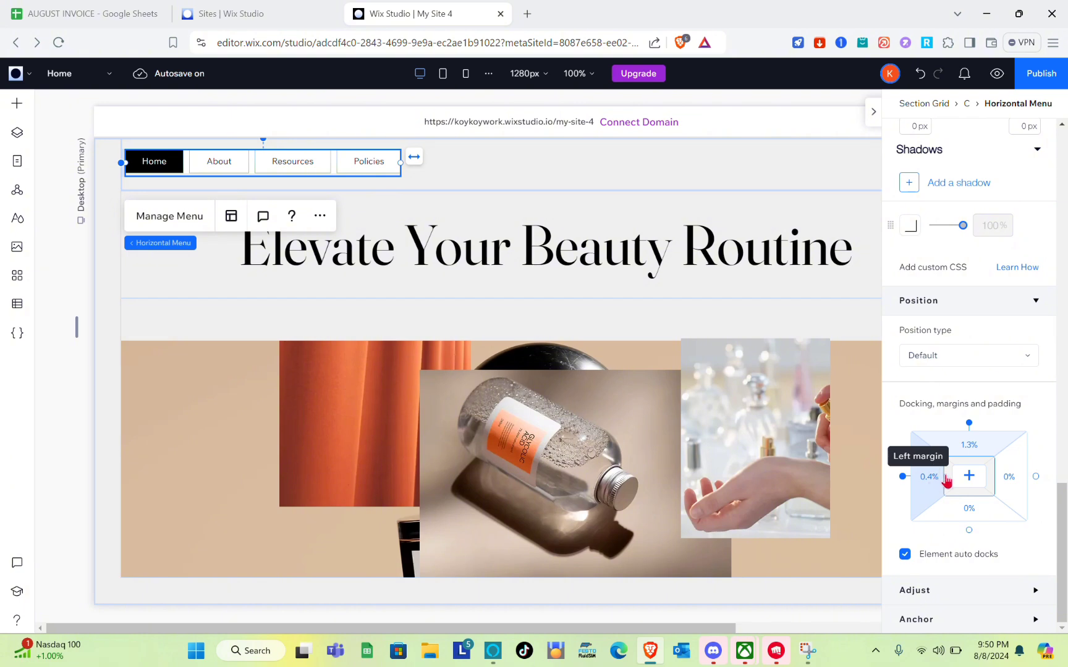
scroll(991, 516, "up", 12)
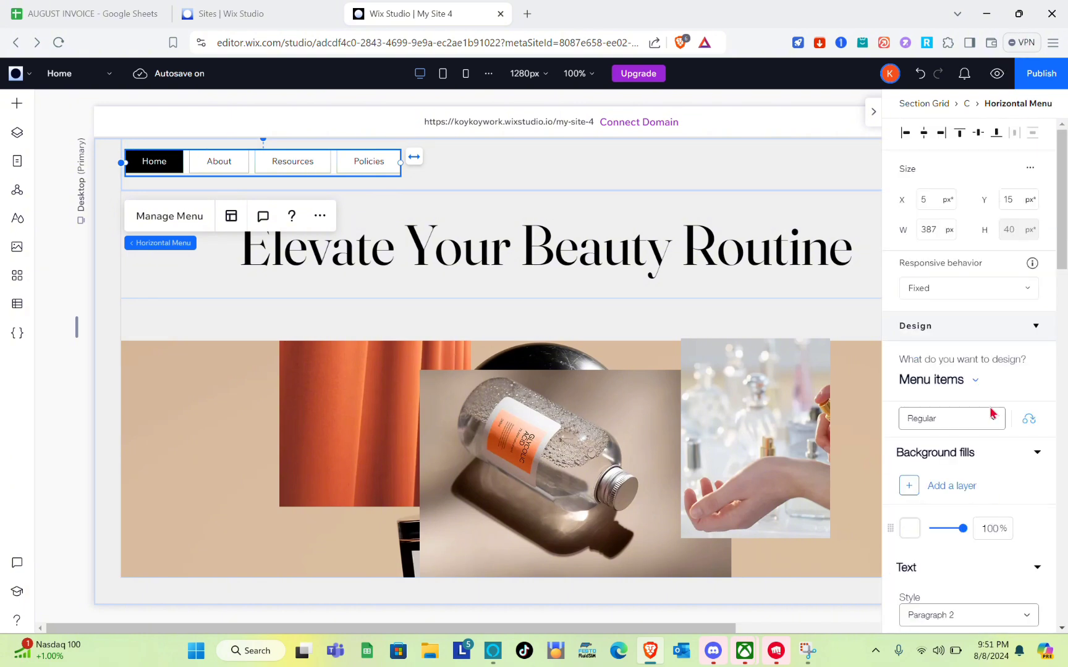
scroll(992, 410, "down", 1)
scroll(992, 410, "up", 1)
- Create a new site menu named MAIN and display it in the horizontal menu
left_click(177, 250)
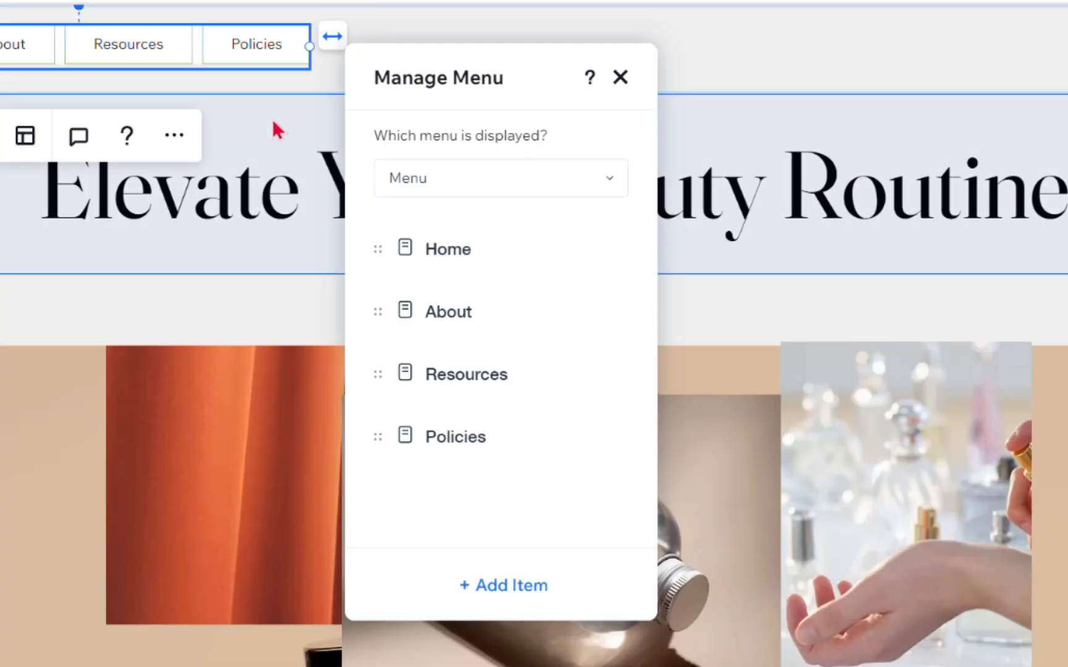
left_click(514, 189)
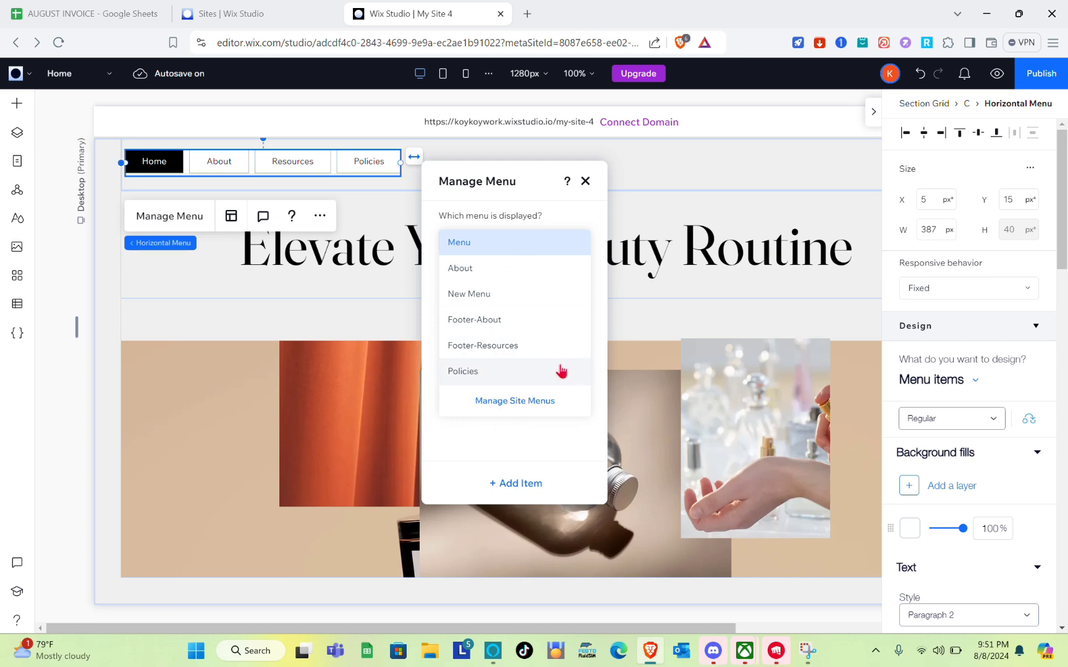
left_click(518, 401)
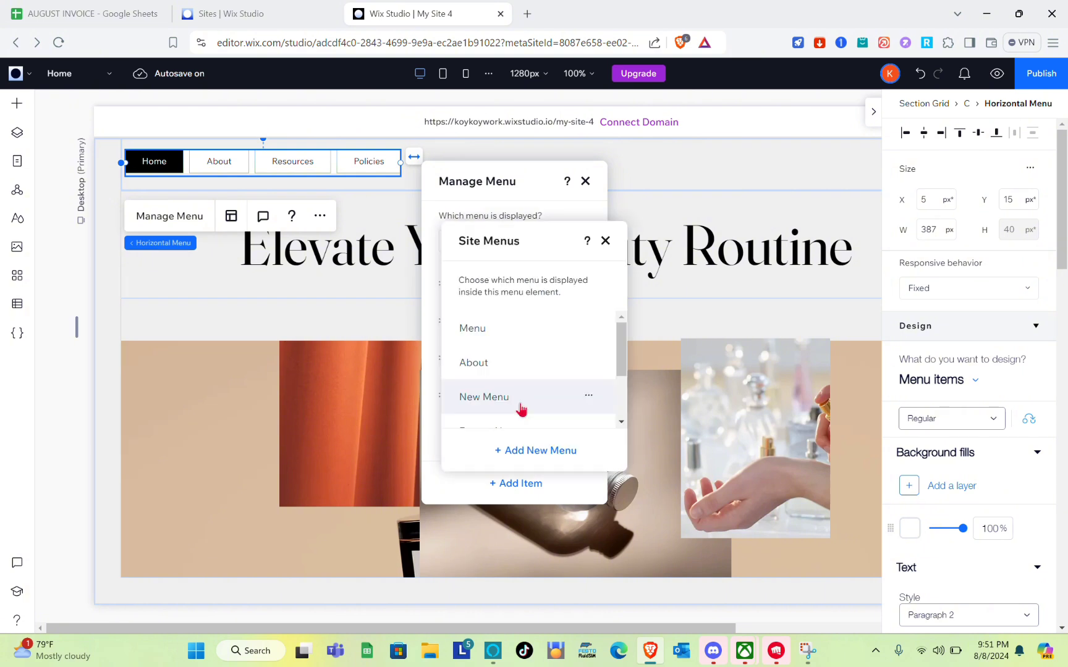
left_click(537, 452)
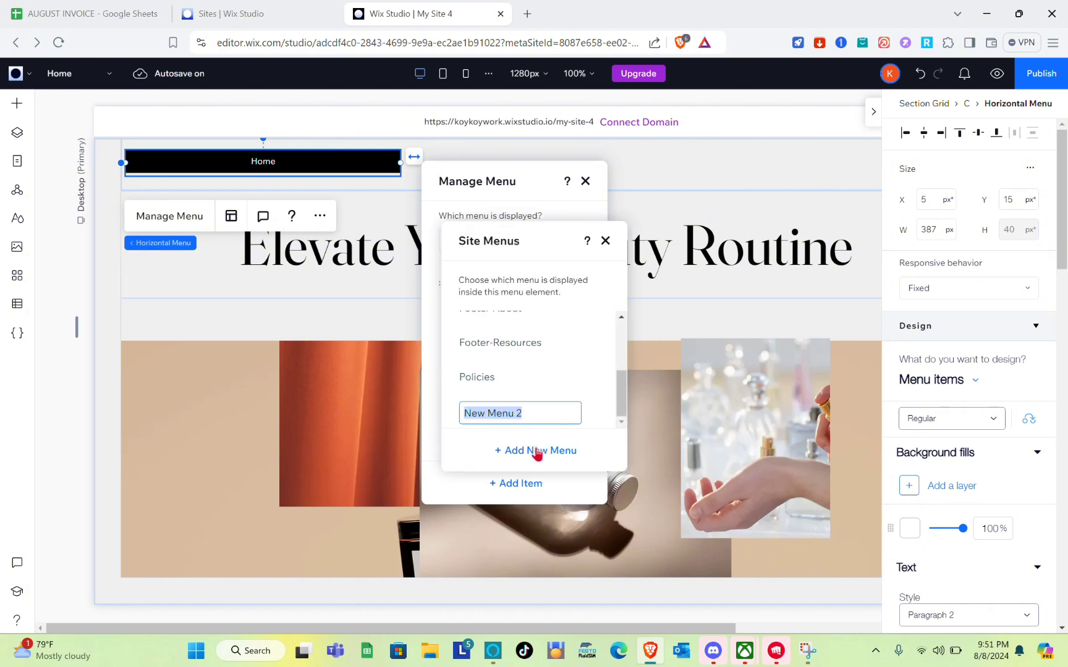
key("Caps_Lock")
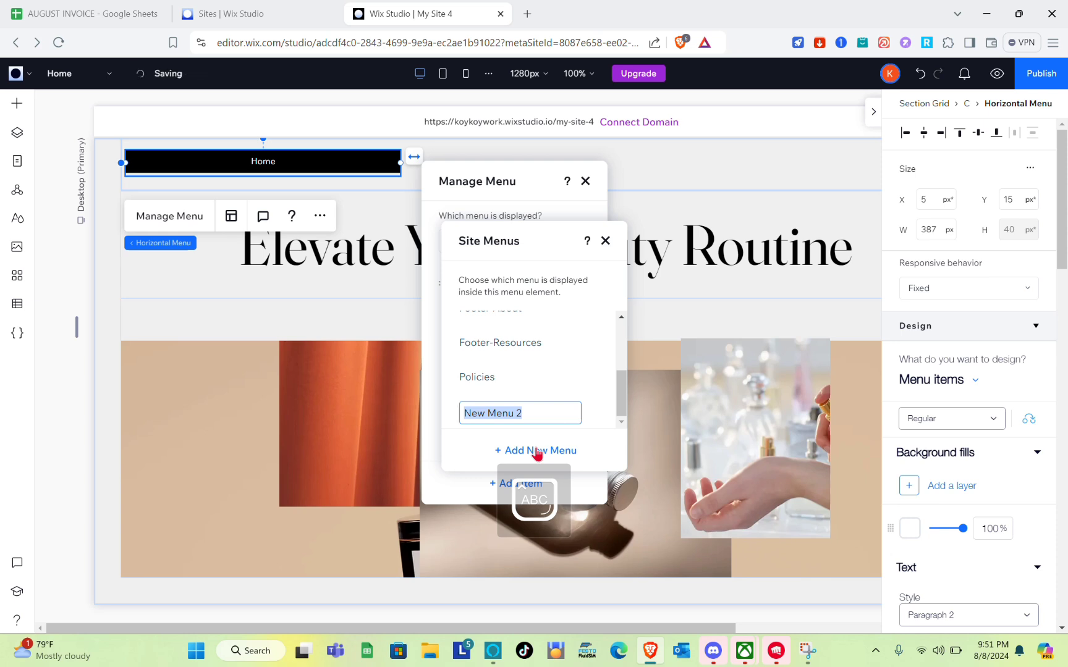
type("MAIN")
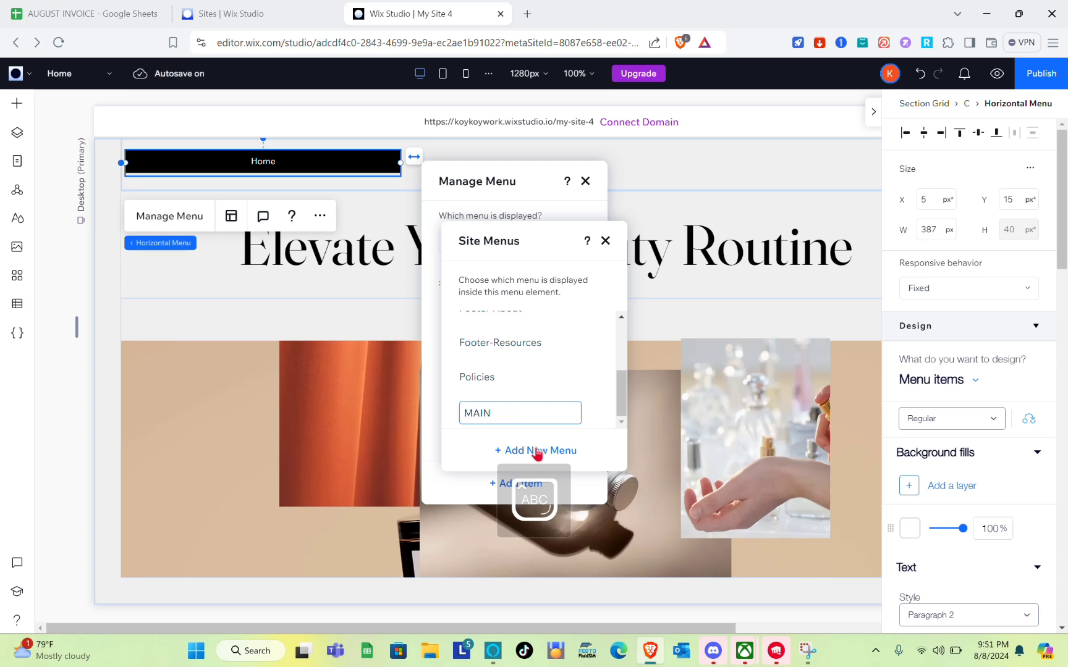
key("Return")
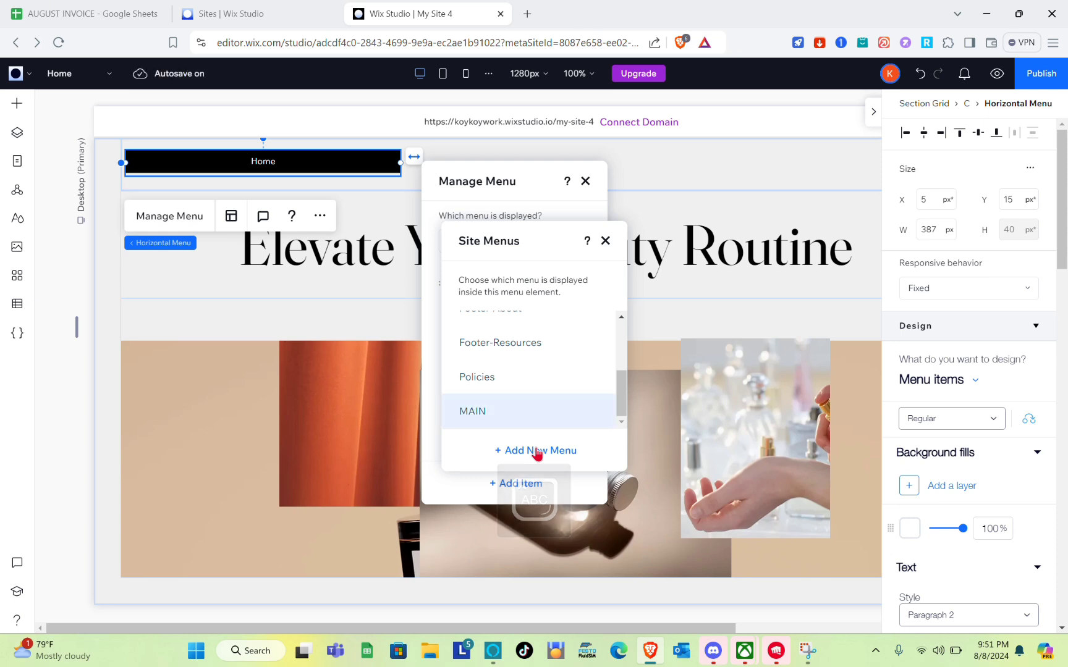
left_click(606, 241)
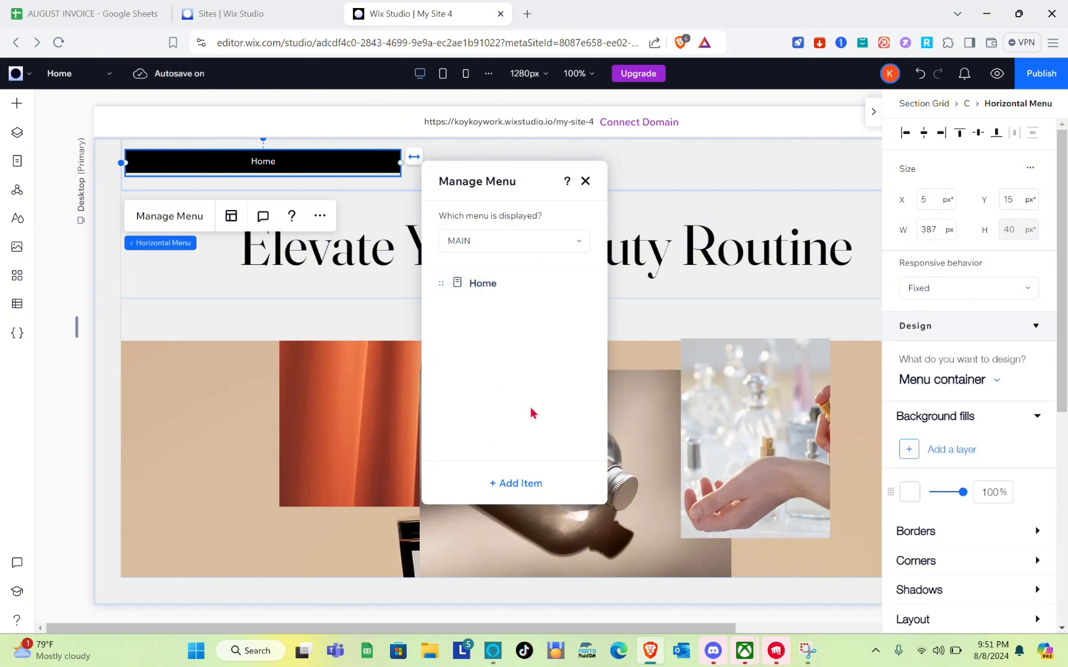
- Add the main pages About Us, Our History, Pricing and Rules to the MAIN menu and reselect the horizontal menu
left_click(517, 489)
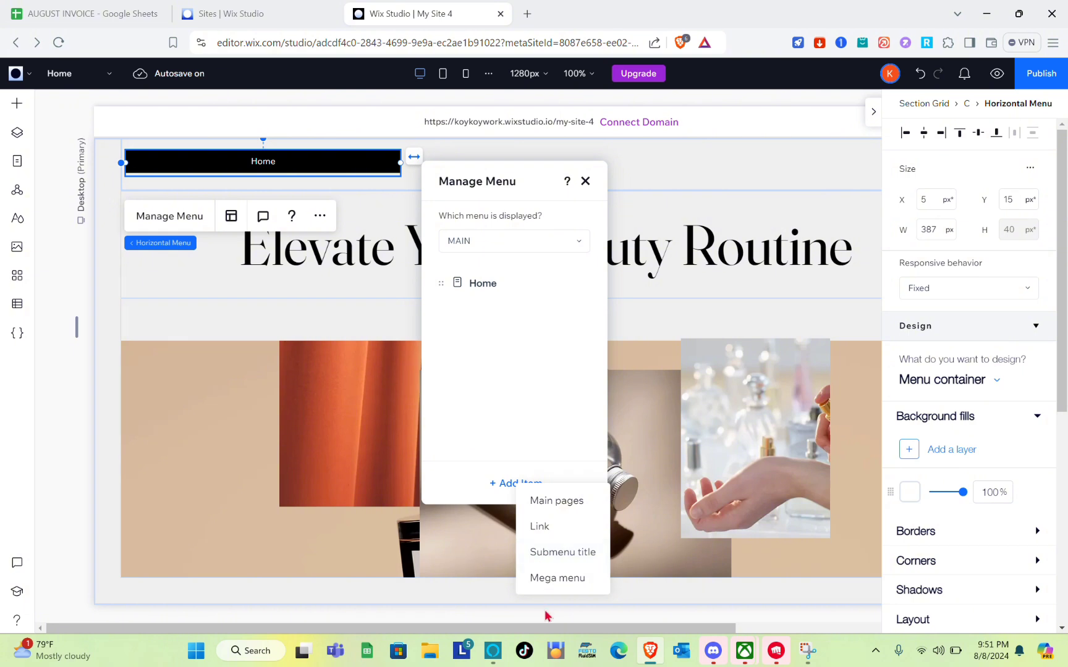
left_click(552, 504)
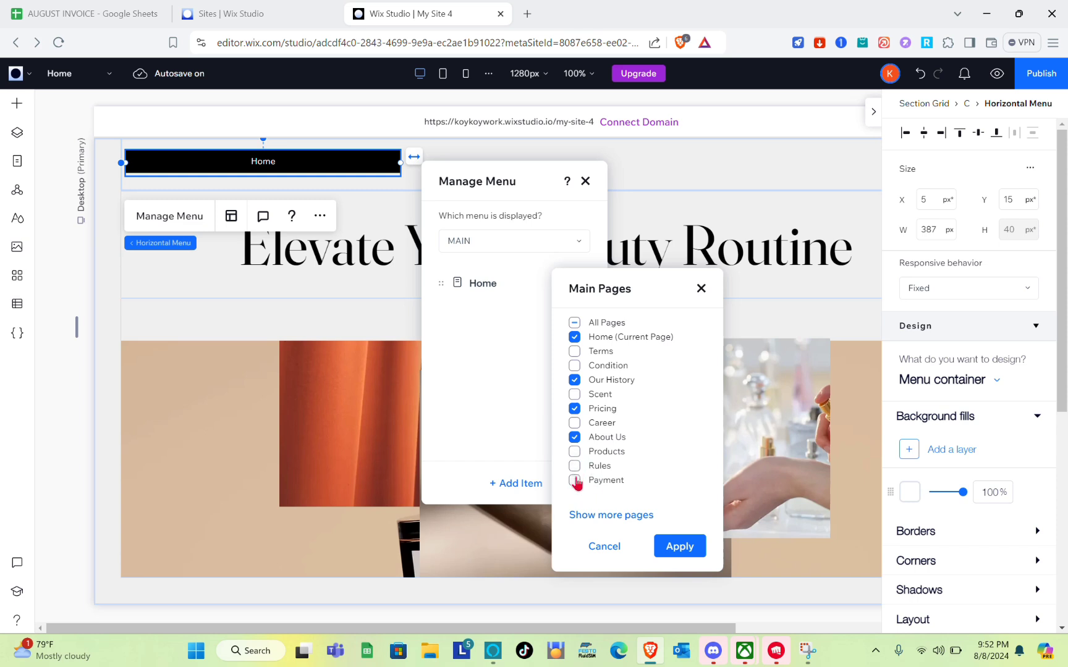
left_click(676, 547)
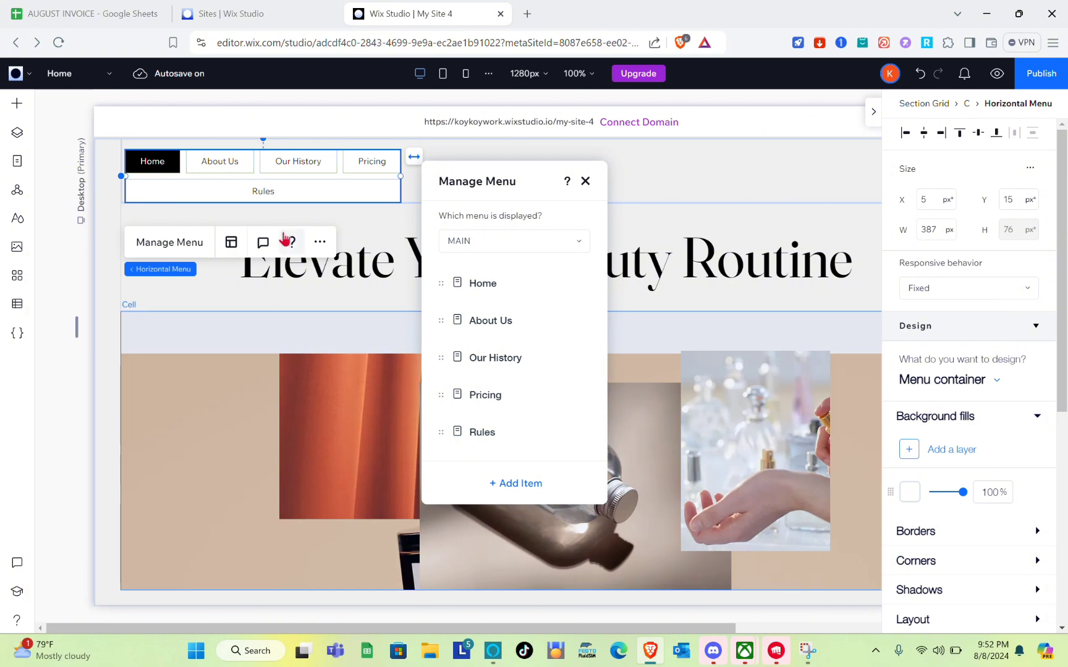
left_click(656, 163)
left_click(356, 176)
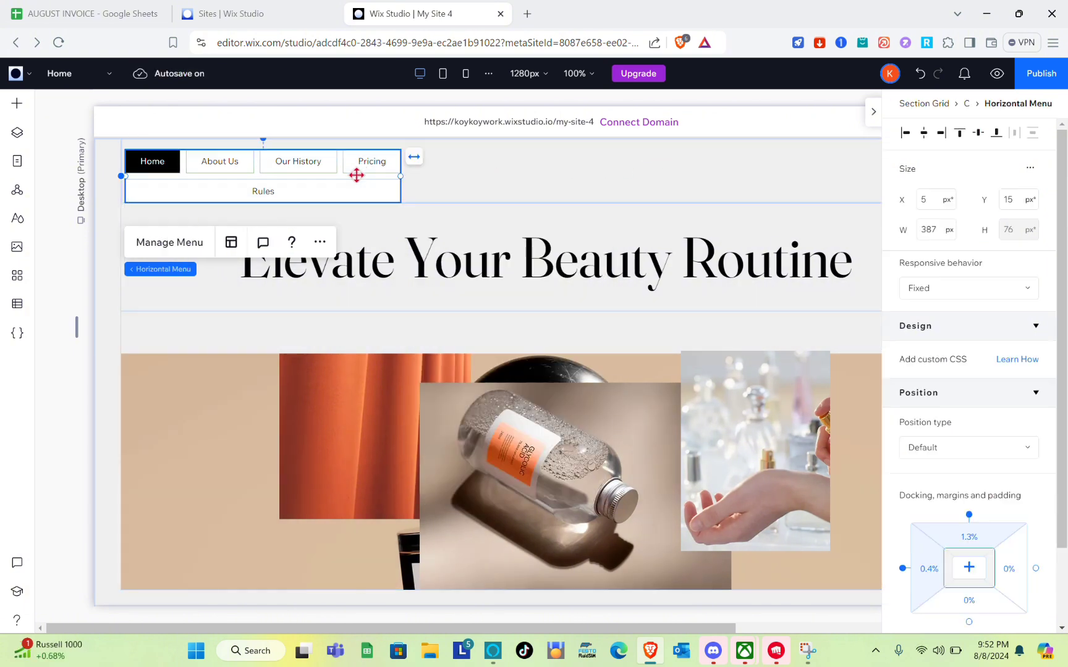
- Widen the horizontal menu to about 443 px so that all its items fit on one row
left_click_drag(401, 177, 441, 165)
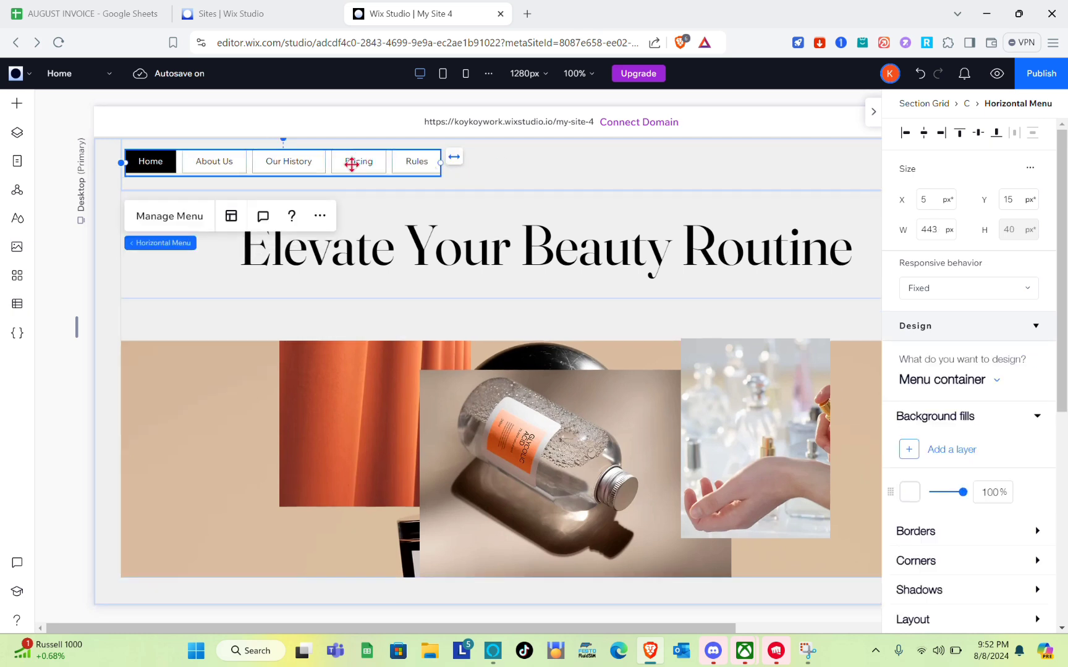
- Try the Scroll layout for the menu's overflow items and switch back to Wrap
left_click(233, 216)
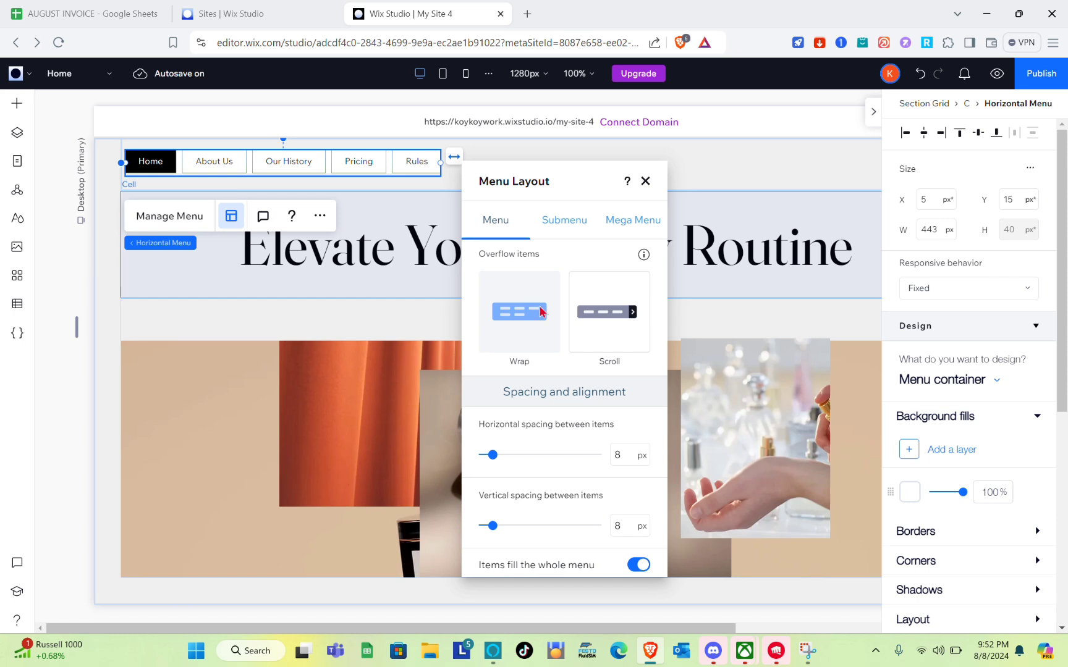
left_click(536, 326)
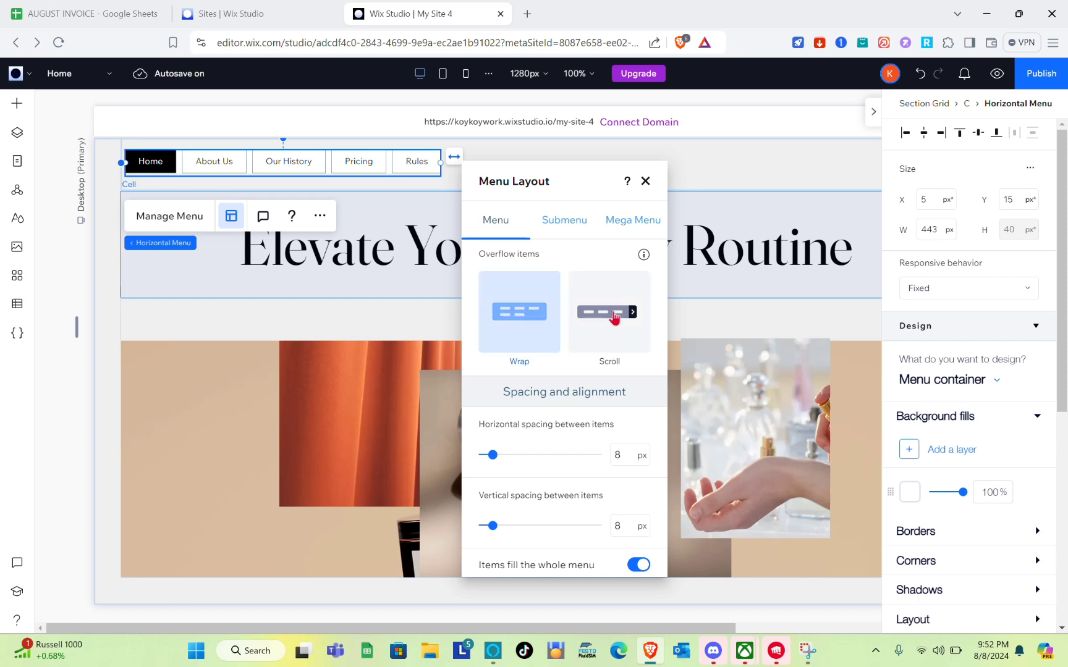
left_click(619, 325)
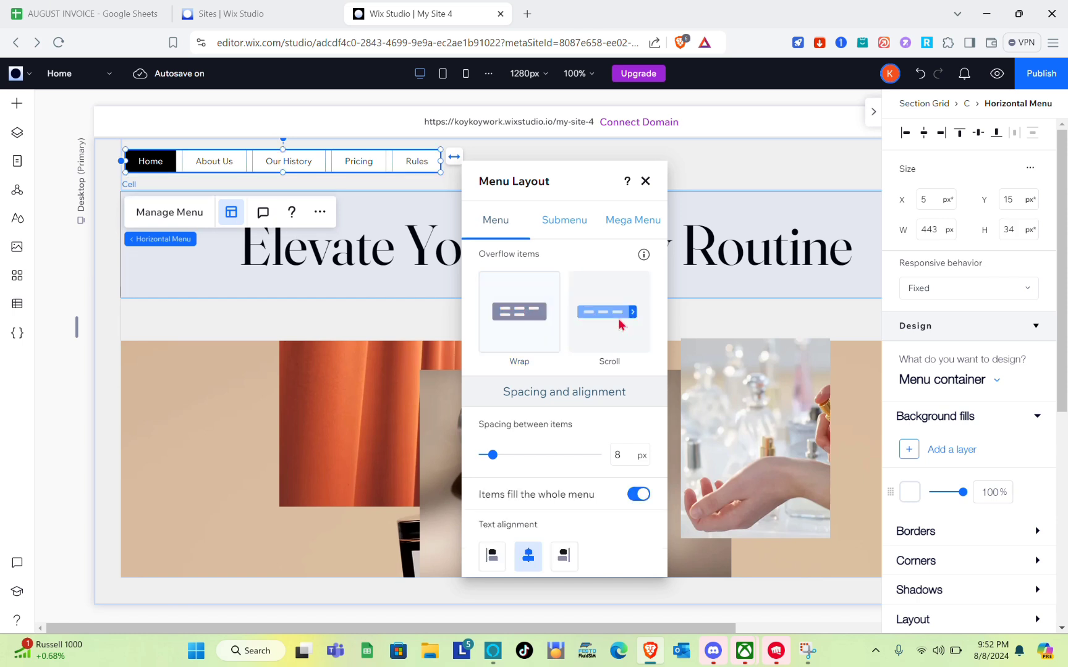
left_click(537, 325)
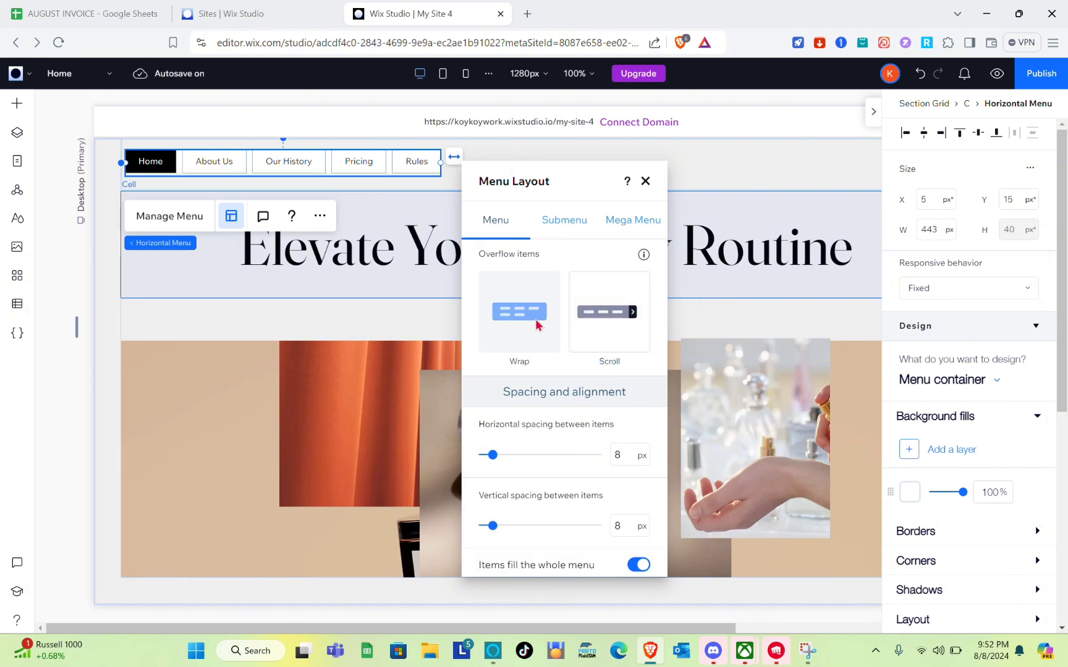
- Review the submenu and mega menu options and the menu's item spacing, text alignment, direction and padding settings
left_click(564, 230)
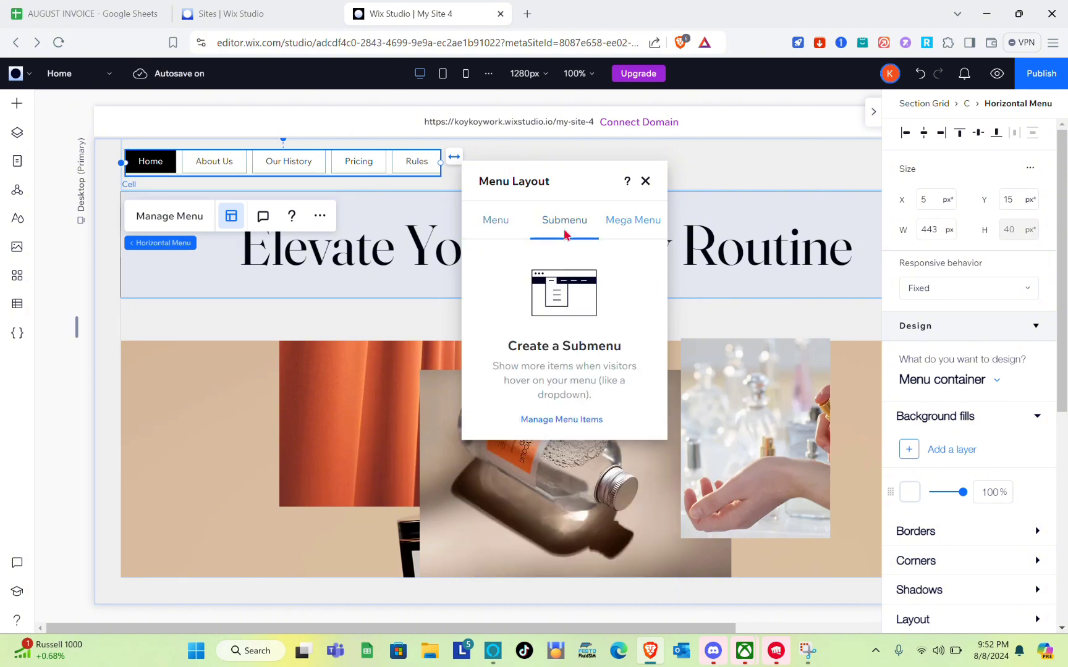
left_click(621, 226)
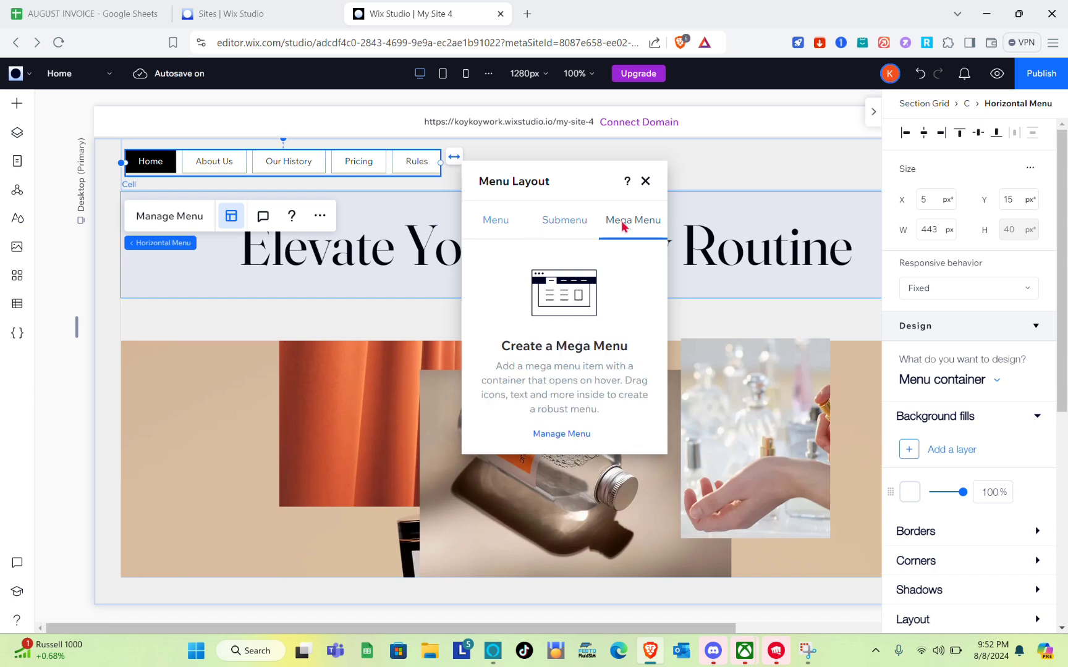
left_click(489, 227)
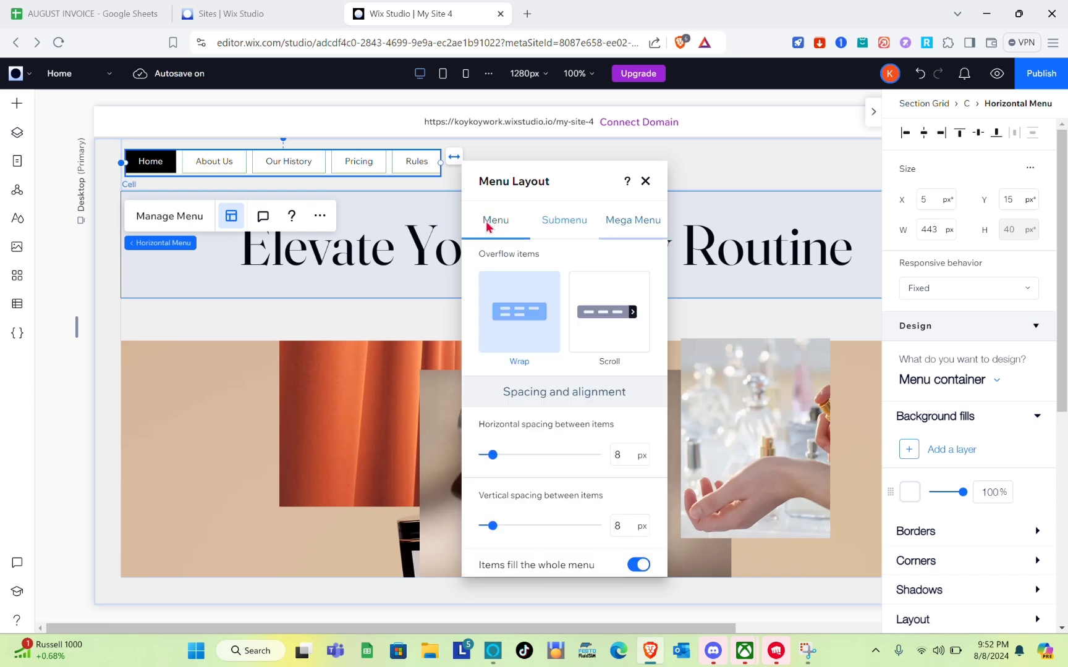
scroll(561, 403, "down", 3)
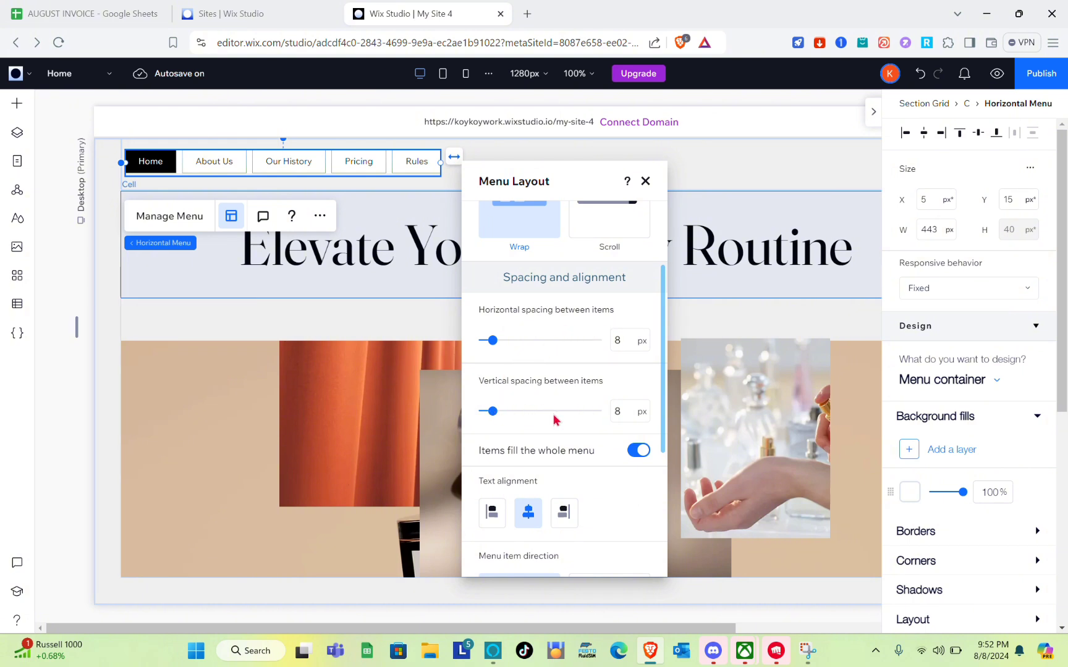
scroll(555, 420, "down", 3)
scroll(555, 420, "down", 1)
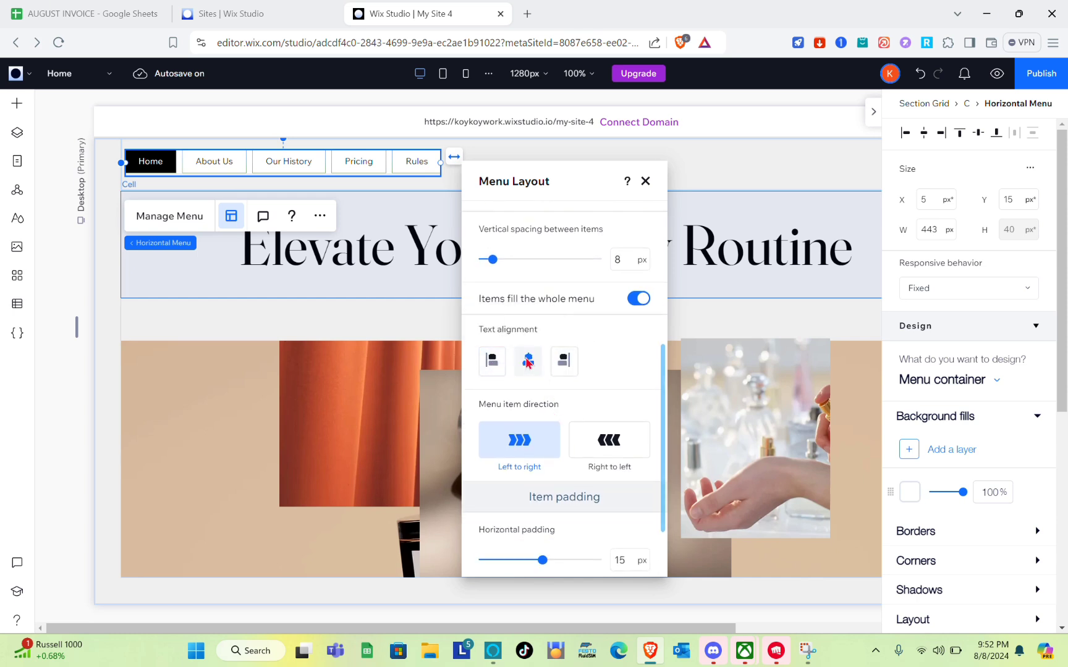
scroll(529, 437, "down", 2)
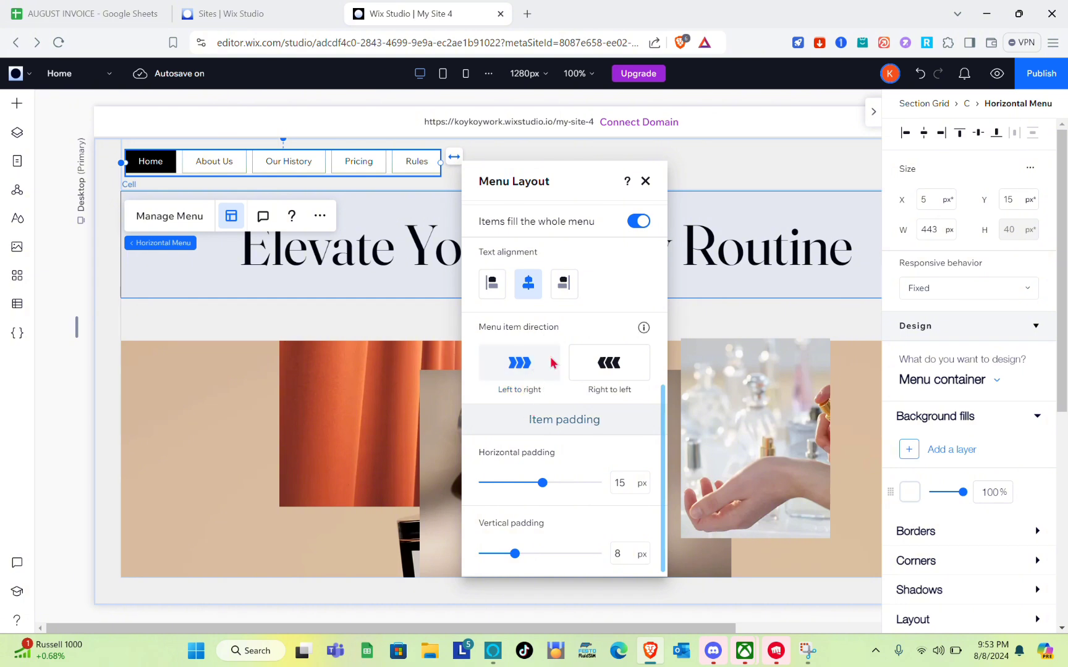
- Try the right-to-left menu item direction, restore left to right, and close the menu layout settings
left_click(612, 371)
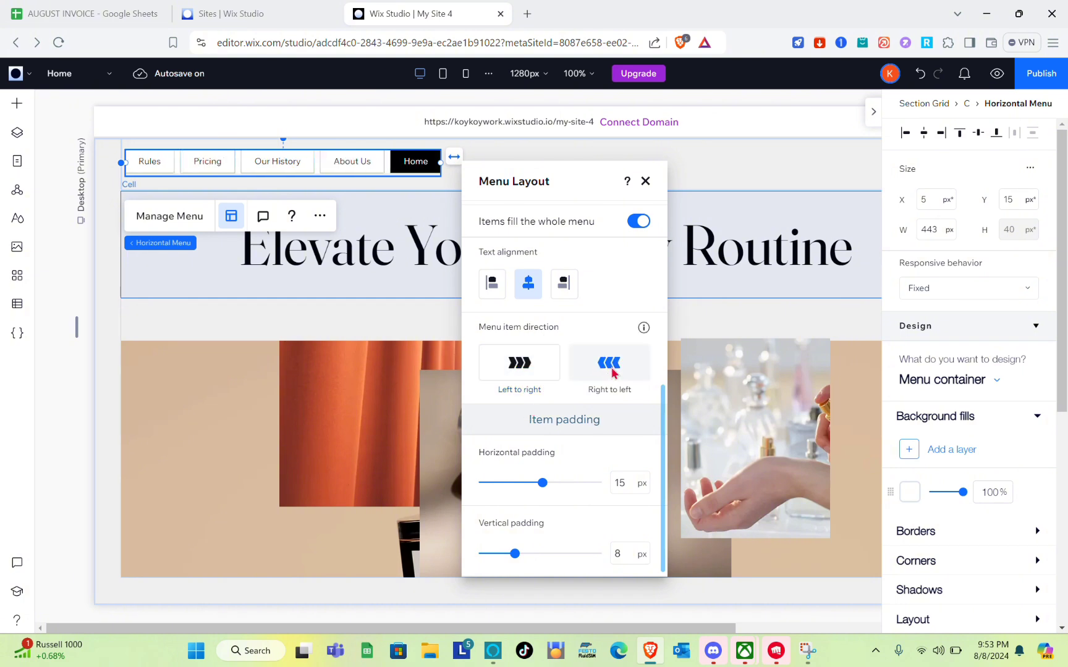
left_click(512, 370)
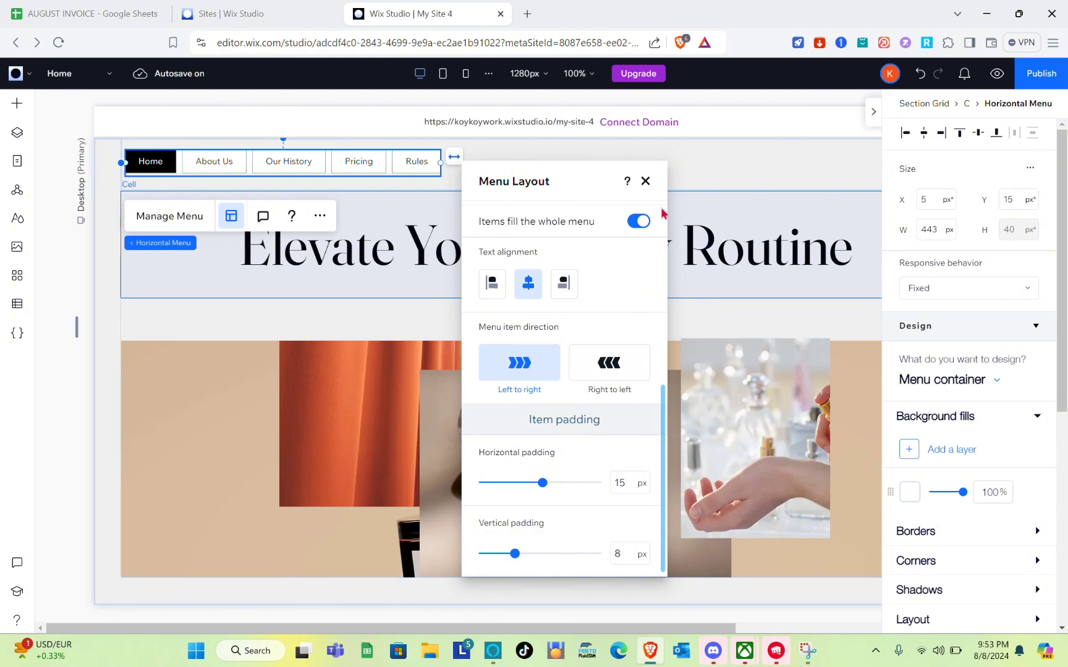
left_click(646, 181)
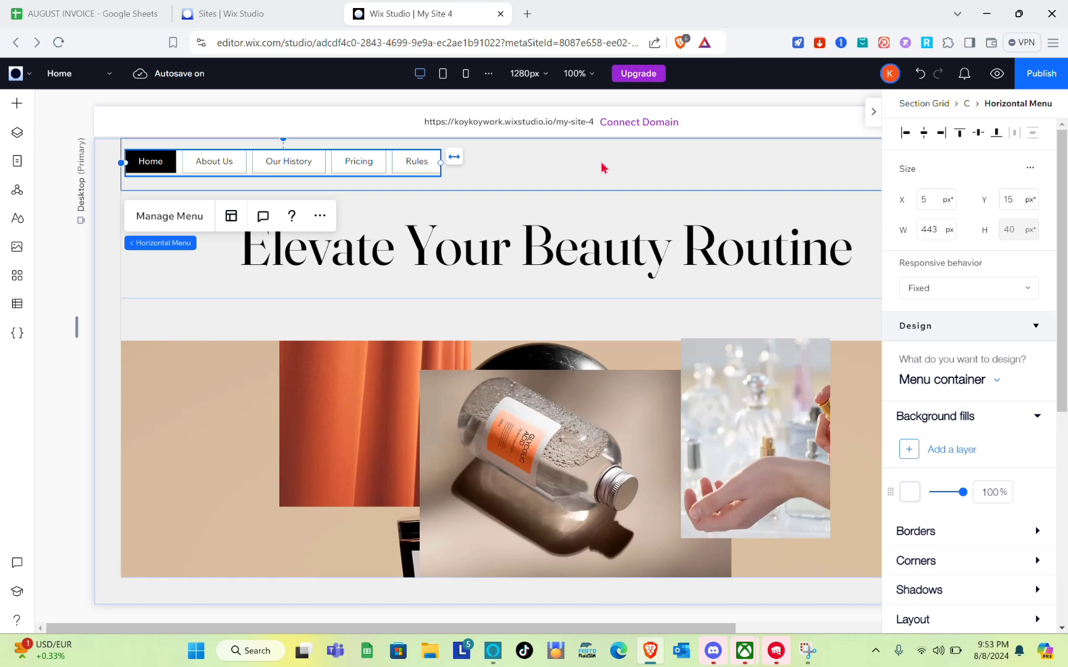
left_click(500, 159)
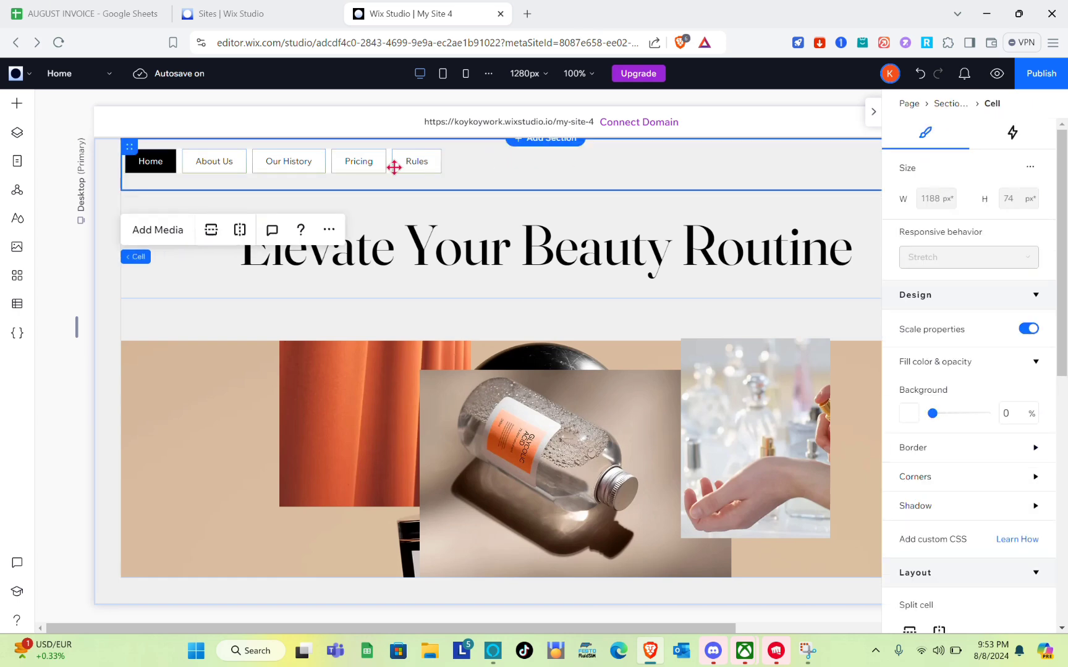
left_click(388, 166)
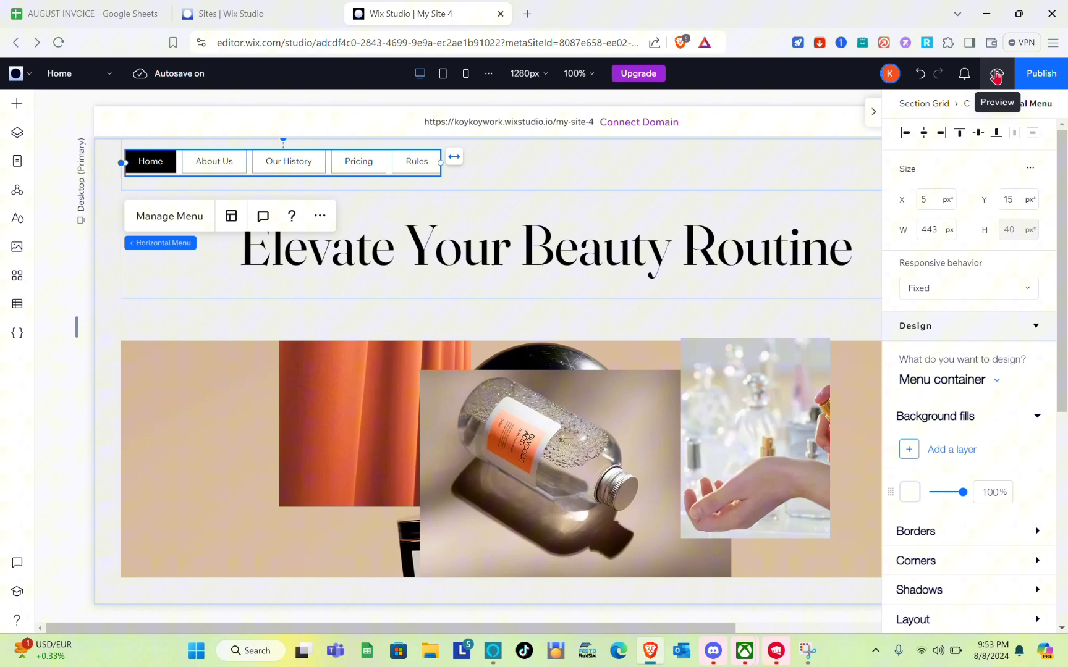
- Preview the site and test the About Us and Our History menu links, returning to the Home page after each
left_click(903, 124)
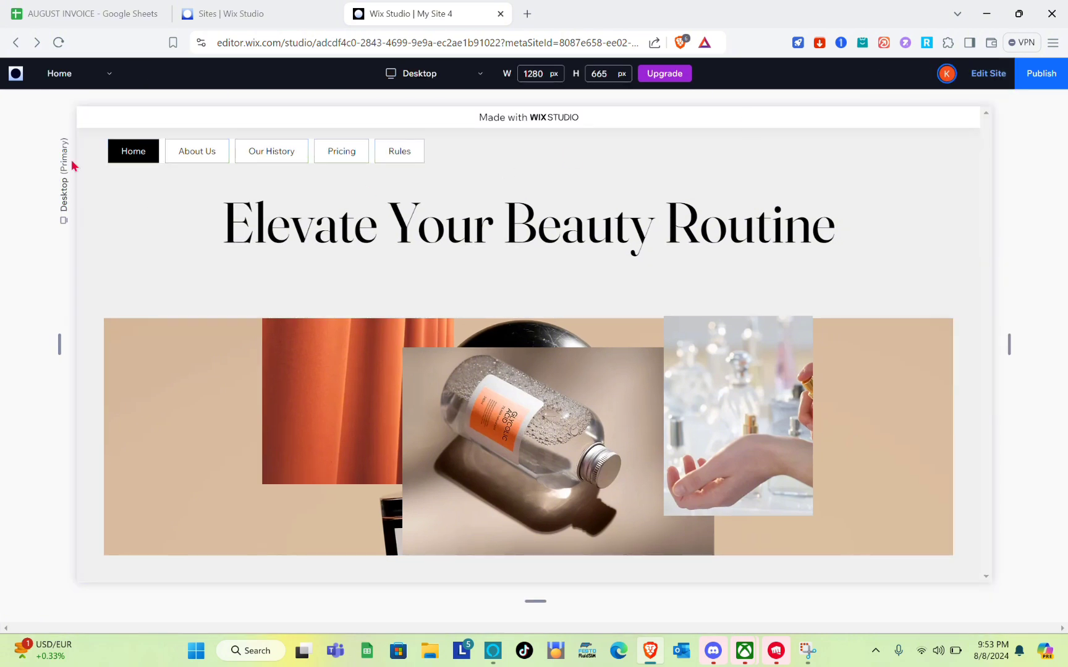
left_click(193, 156)
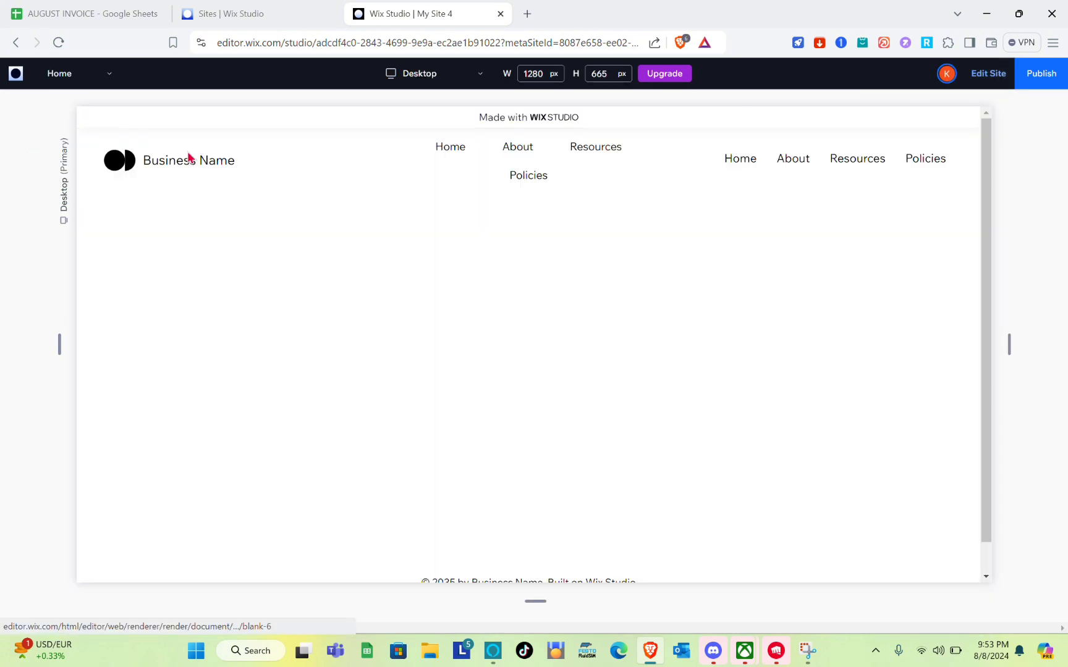
left_click(94, 76)
left_click(91, 105)
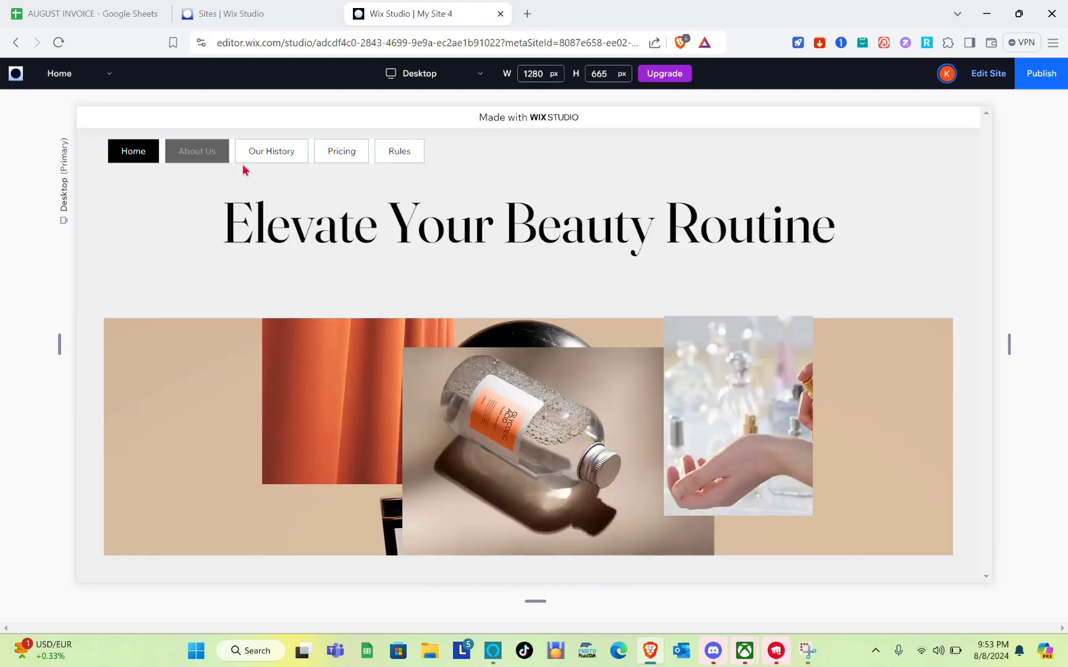
left_click(301, 155)
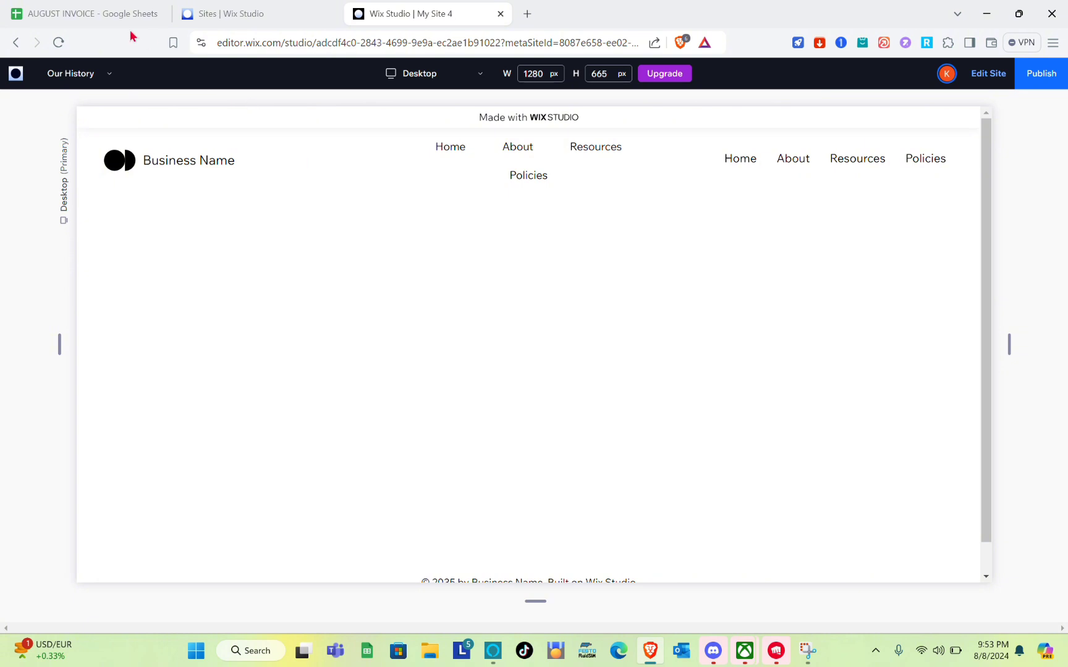
left_click(108, 74)
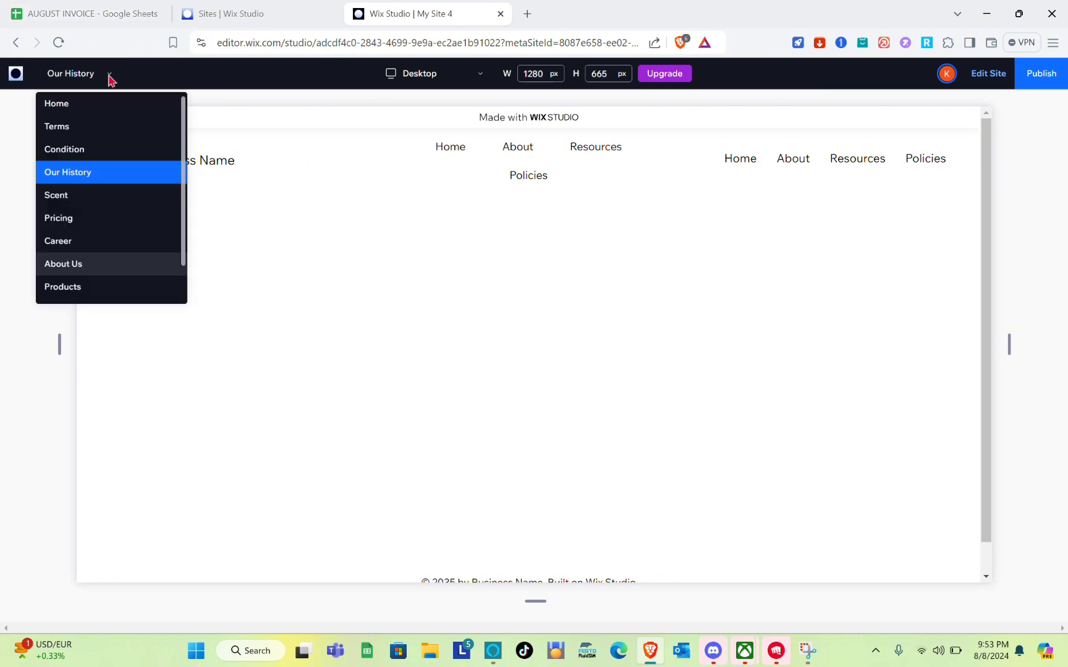
left_click(106, 117)
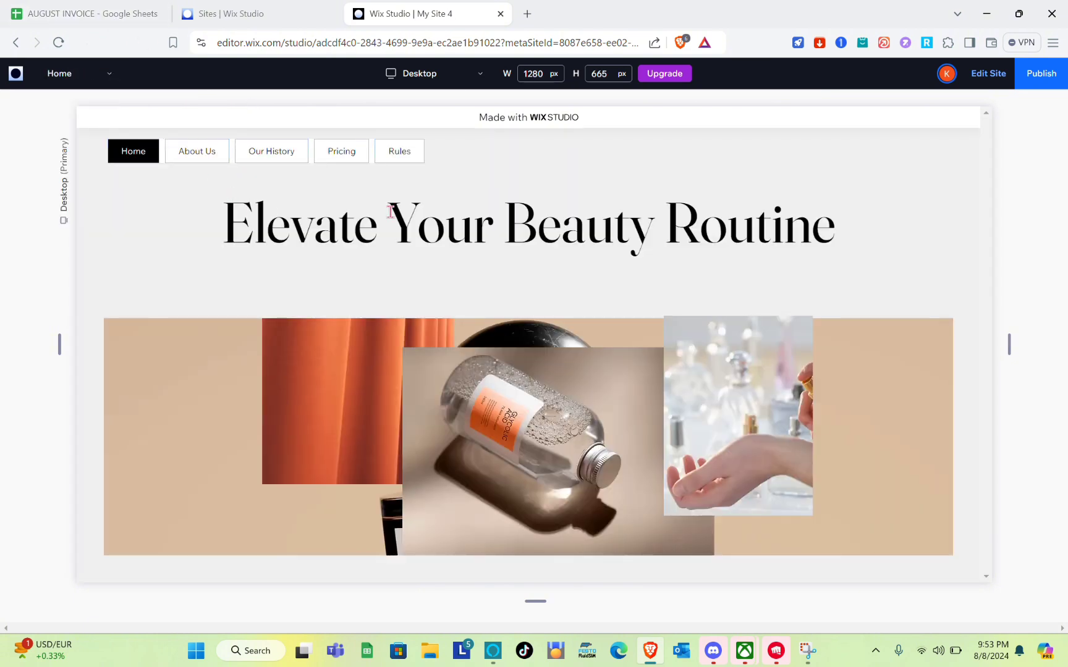